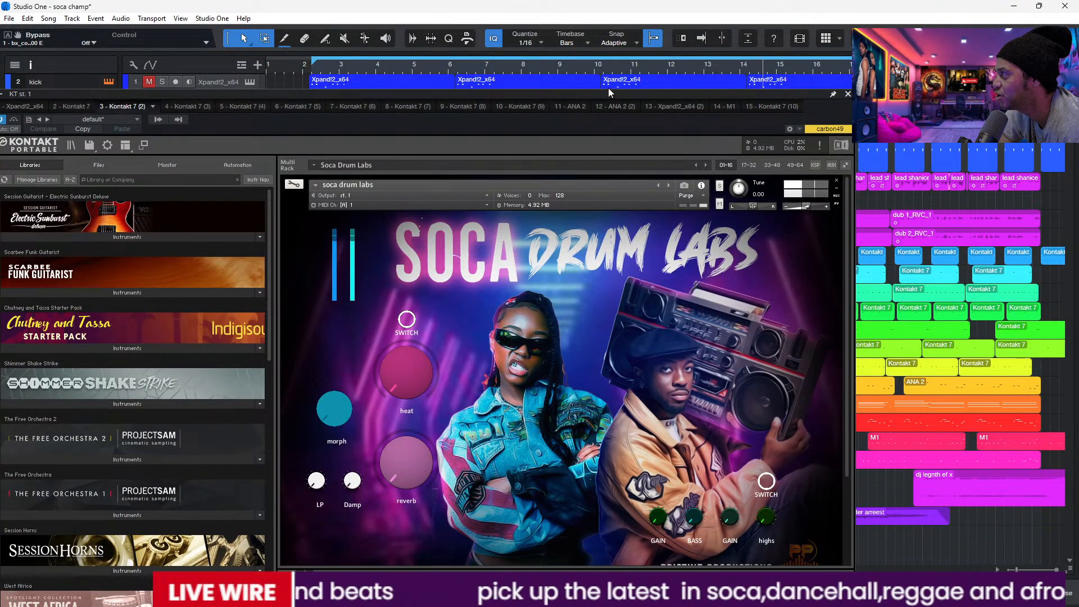
# Close the Kontakt instrument window and solo the track 7 snare and the hats alongside the kick.
pyautogui.moveTo(608, 88); pyautogui.dragTo(639, 59)
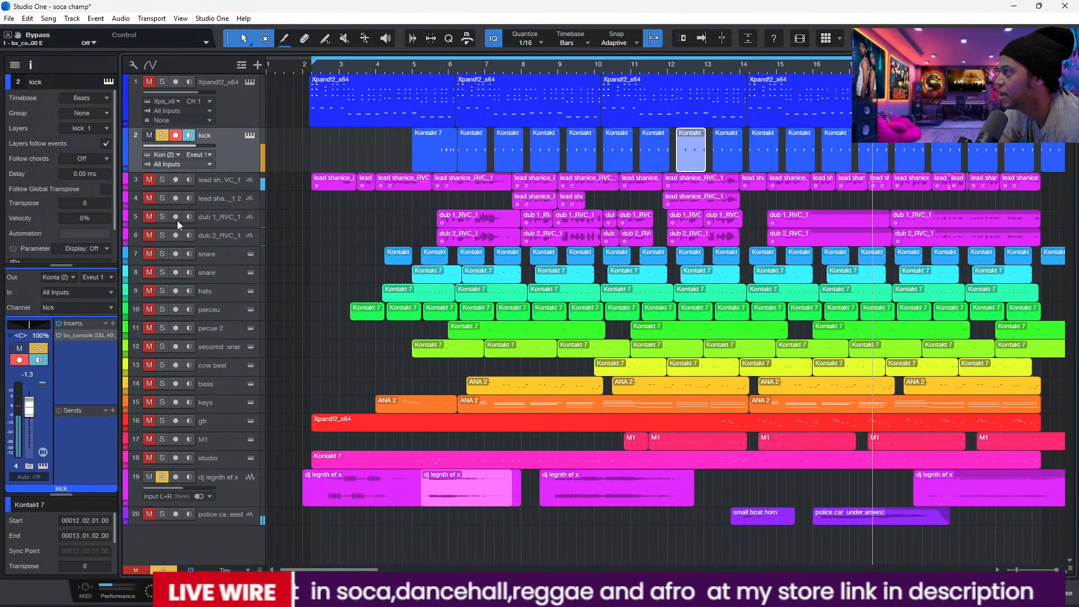
pyautogui.click(149, 253)
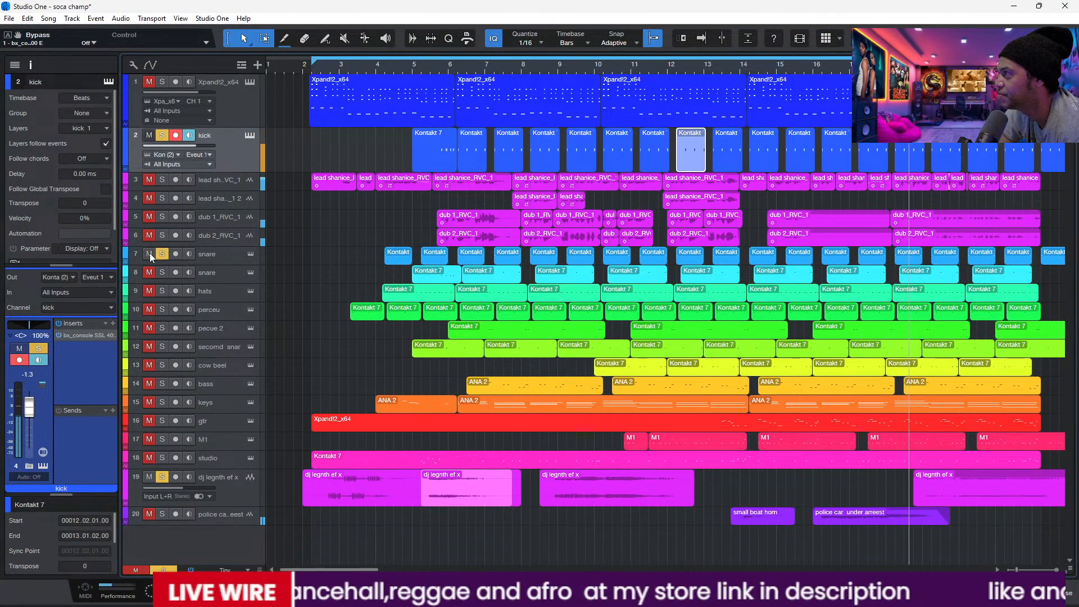
pyautogui.click(162, 253)
pyautogui.click(150, 291)
pyautogui.click(161, 290)
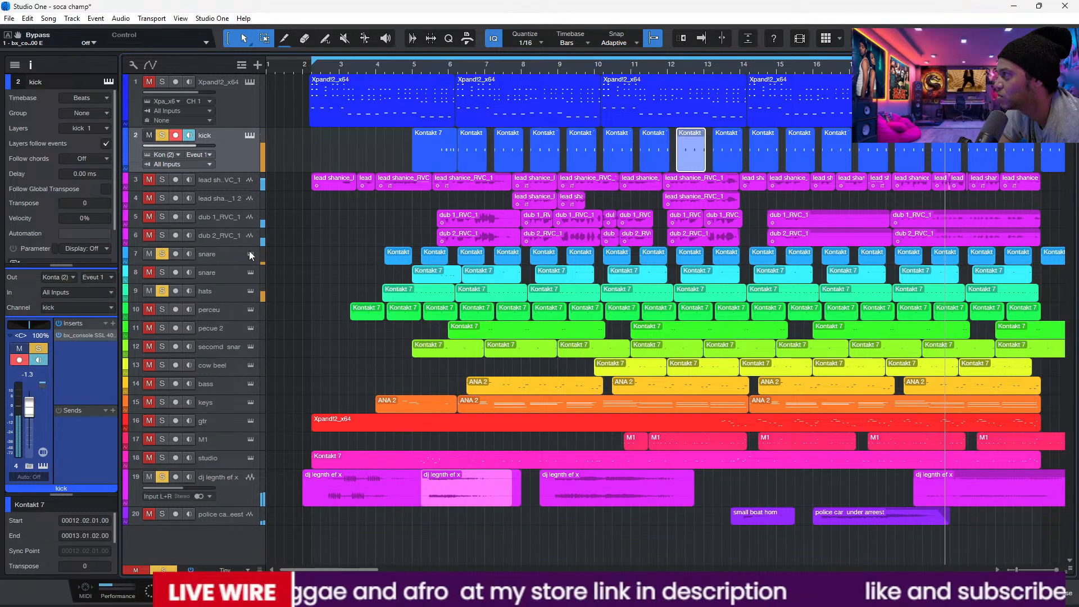
# View the kick track's Soca Drum Labs instrument and close its window.
pyautogui.click(247, 135)
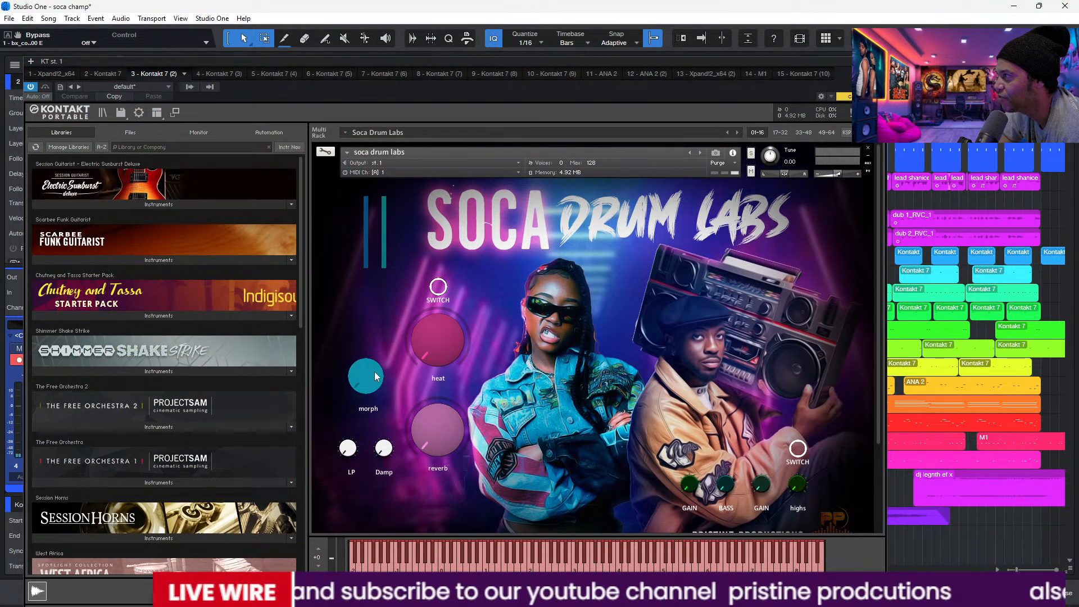
pyautogui.click(878, 61)
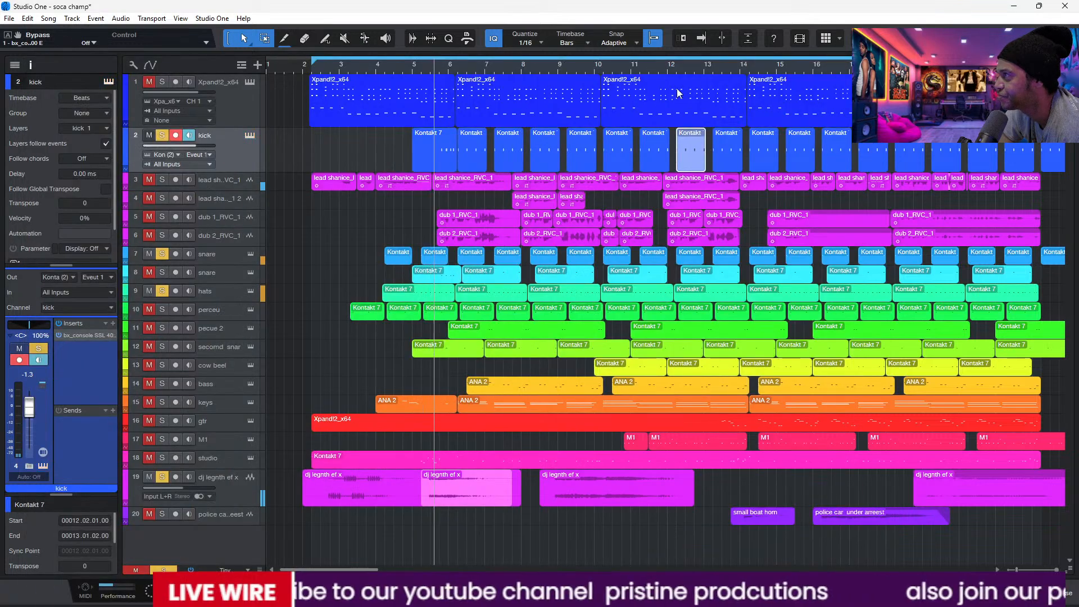
# With the hats temporarily un-soloed, compare the track 7 snare with the bx_console SSL 4000 E equaliser off and on.
pyautogui.click(220, 255)
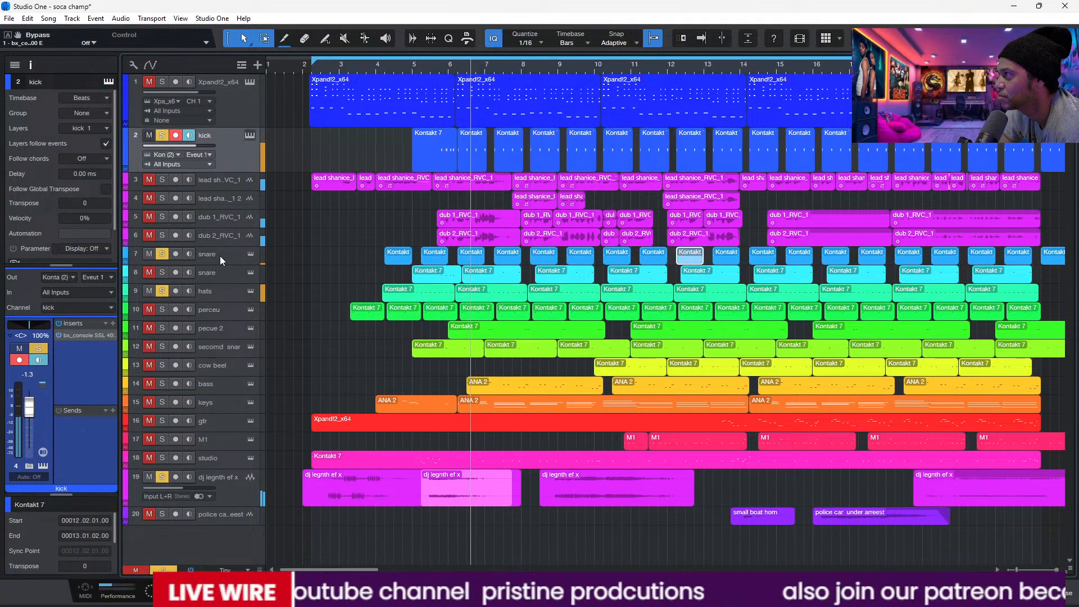
pyautogui.click(162, 291)
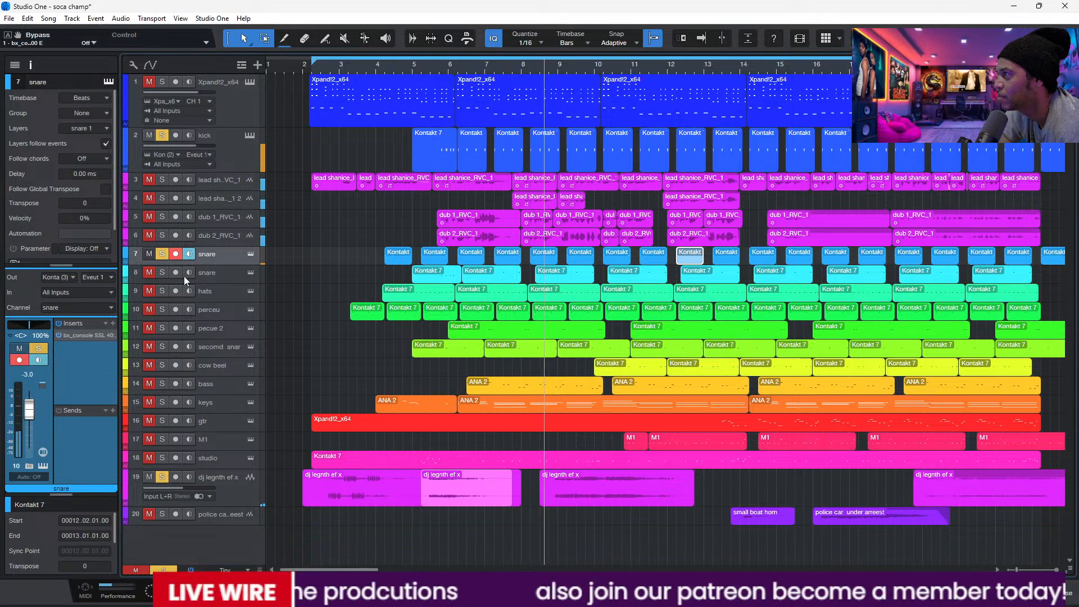
pyautogui.click(78, 333)
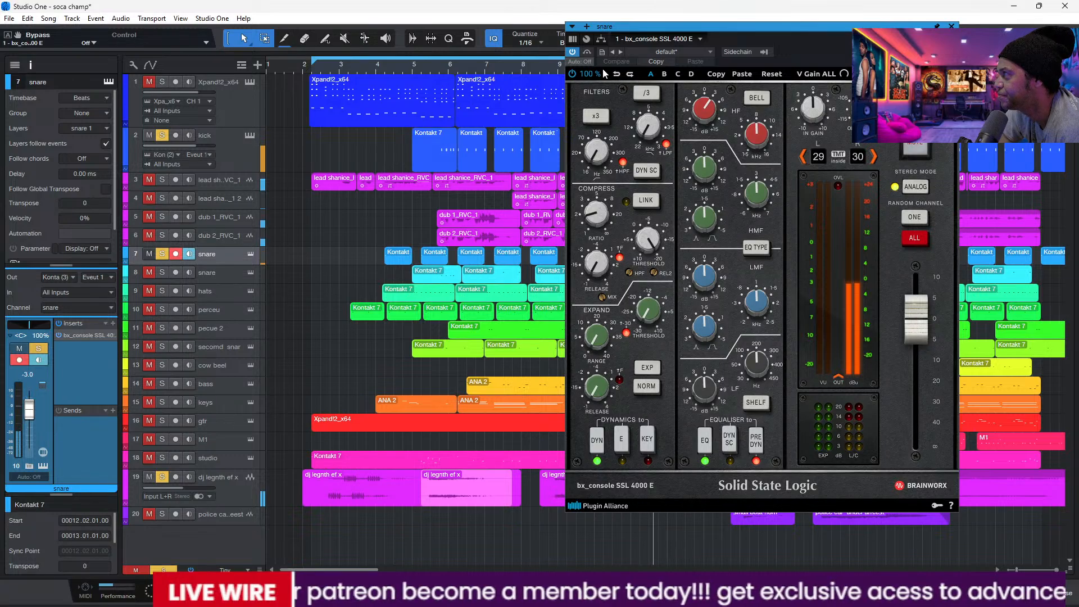
pyautogui.click(705, 441)
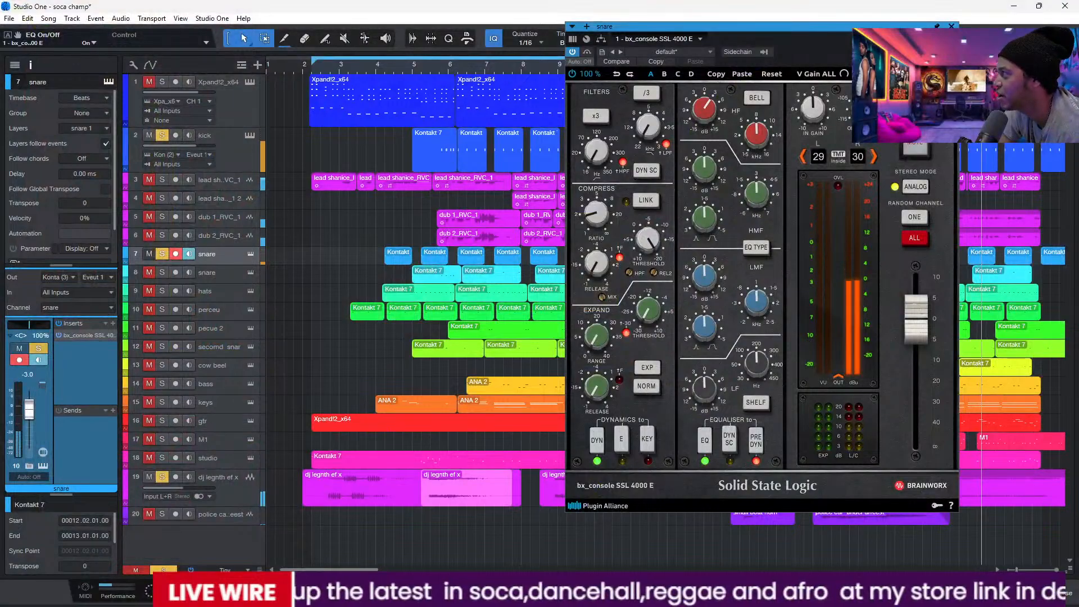
pyautogui.click(952, 26)
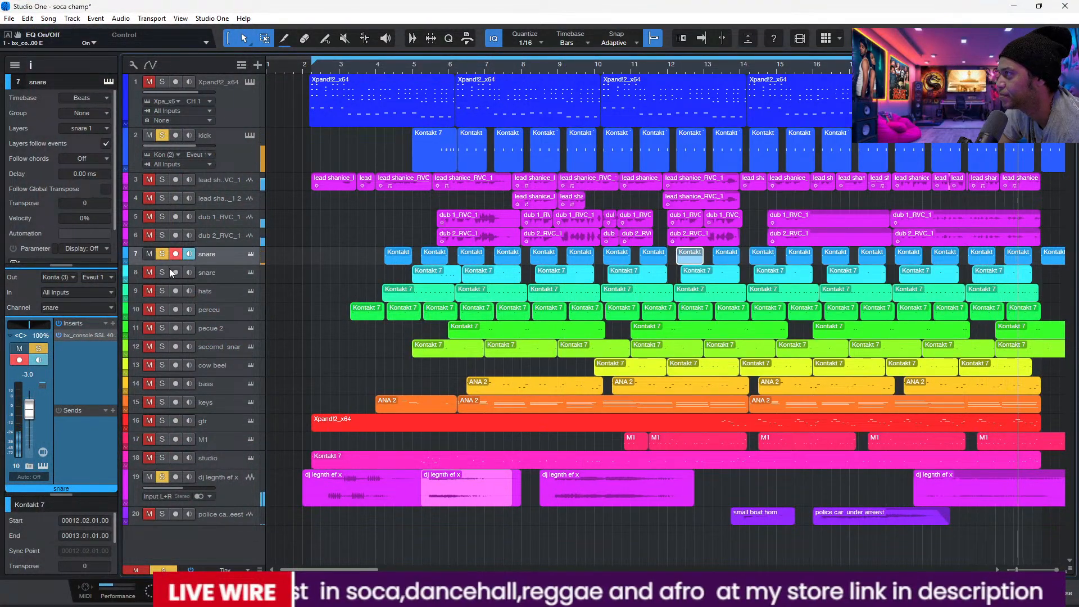
pyautogui.click(162, 291)
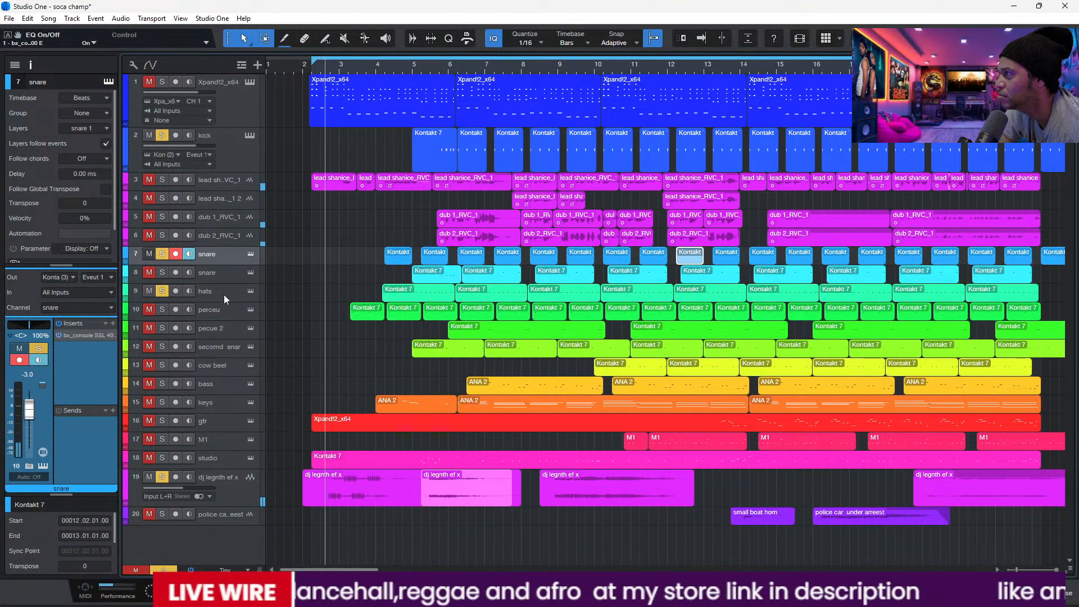
# Briefly audition the Xpand!2_x64 track, and solo the gtr and keys tracks with the drums.
pyautogui.click(149, 83)
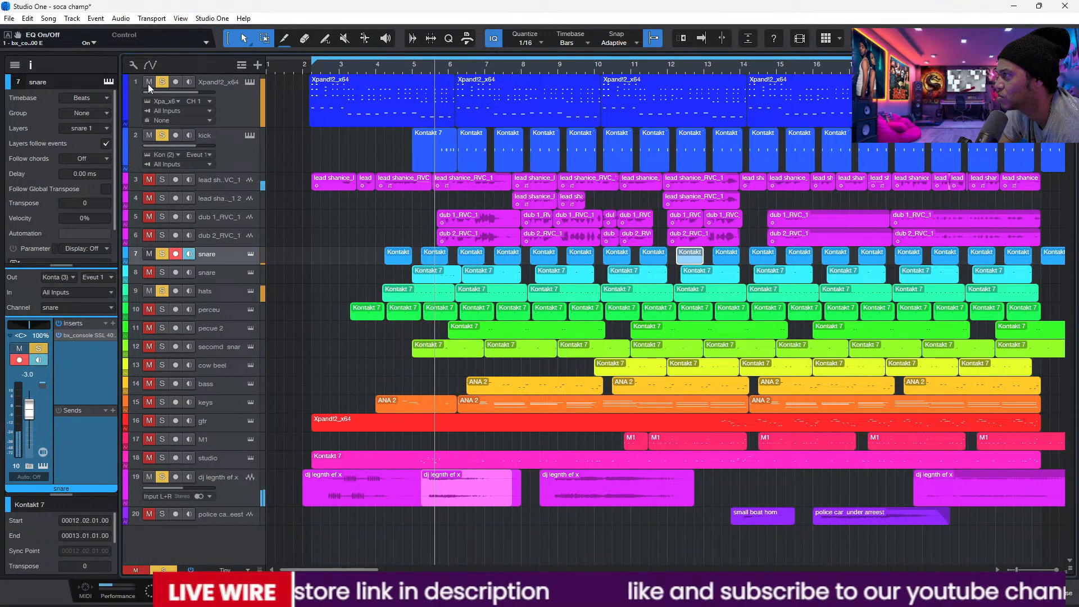
pyautogui.click(147, 83)
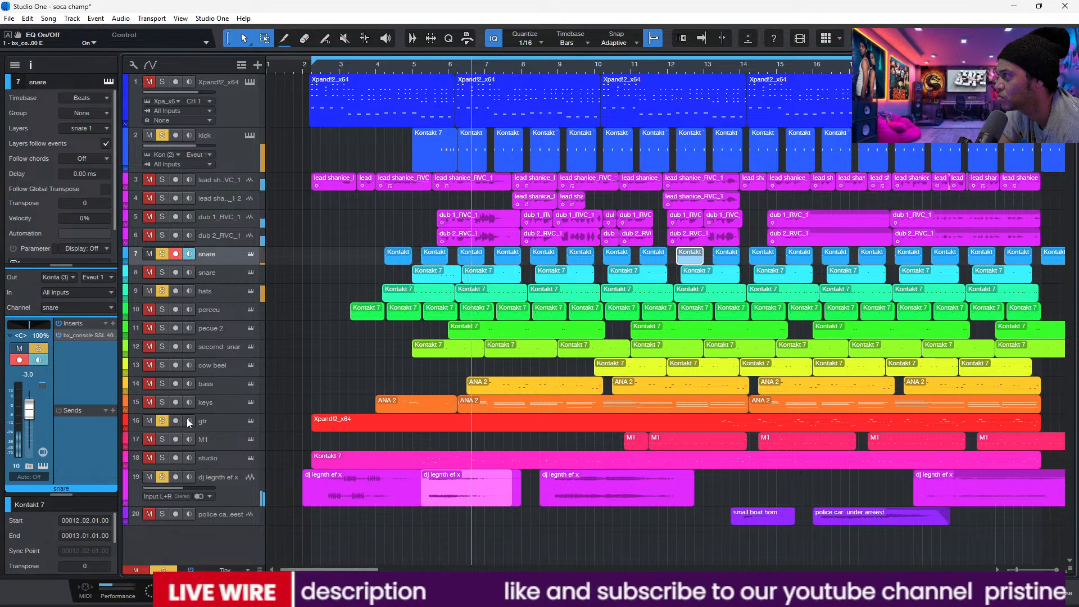
pyautogui.click(162, 402)
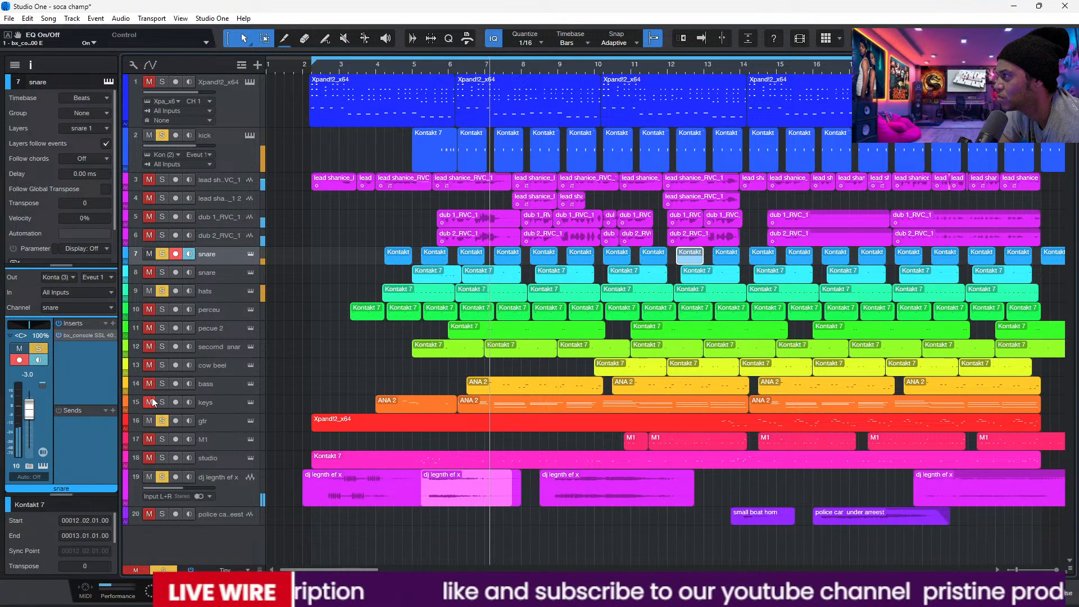
pyautogui.click(221, 410)
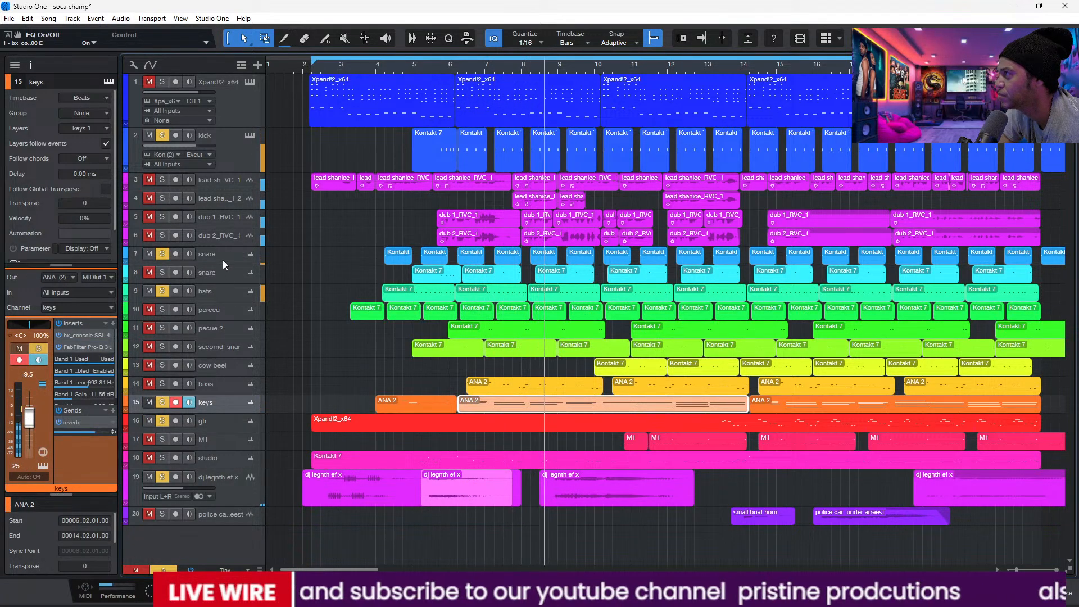
# Solo the track 8 snare and mute the gtr track.
pyautogui.click(224, 293)
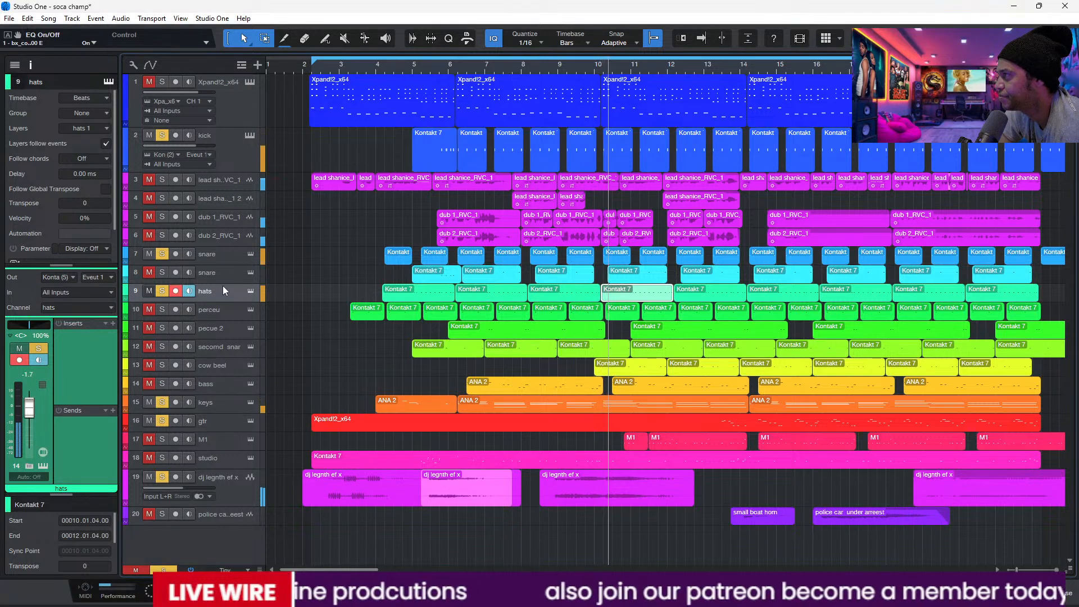
pyautogui.click(222, 275)
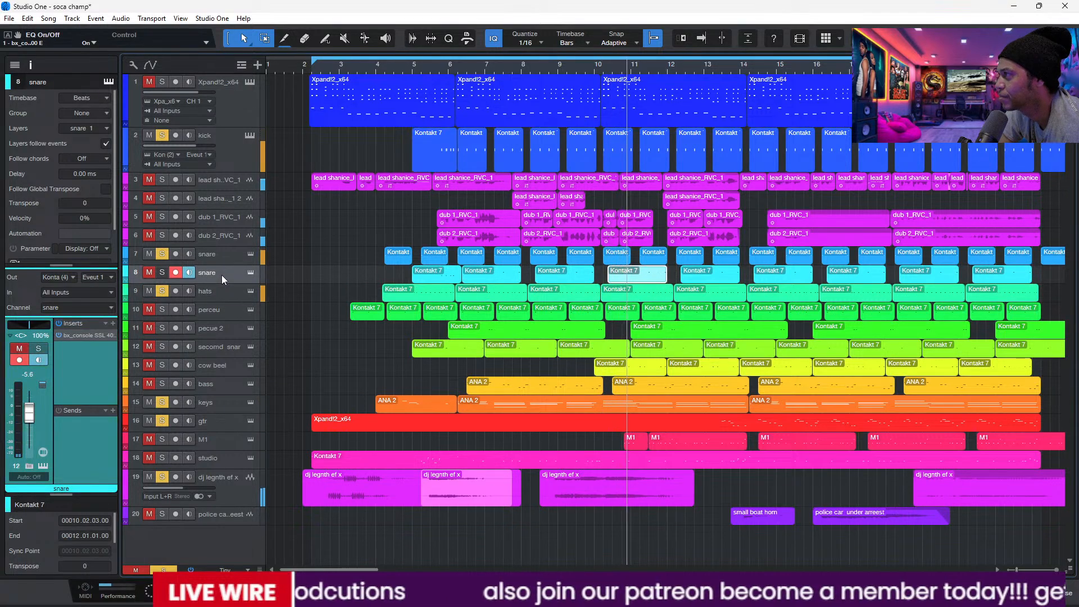
pyautogui.click(158, 274)
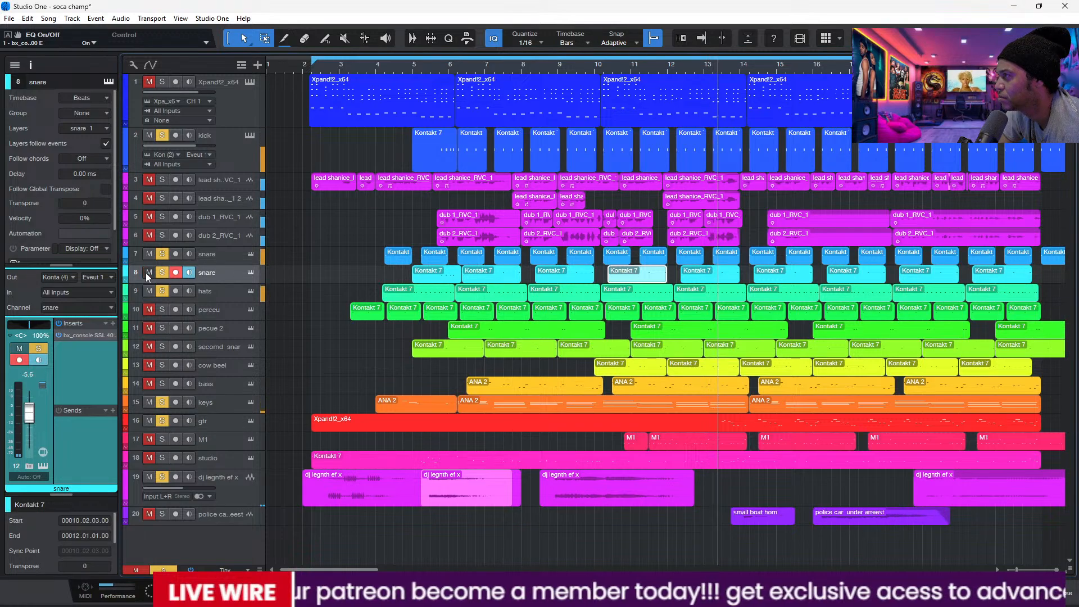
pyautogui.click(152, 423)
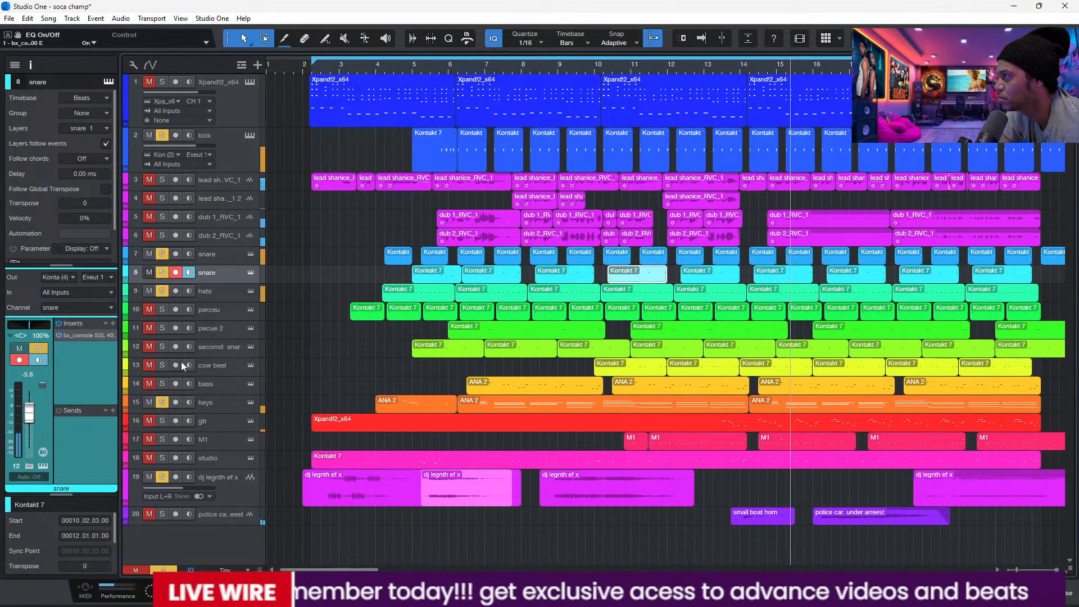
# Open the track 8 snare's bx_console SSL 4000 E, mute the track 7 snare and keys, and solo the bass.
pyautogui.click(76, 335)
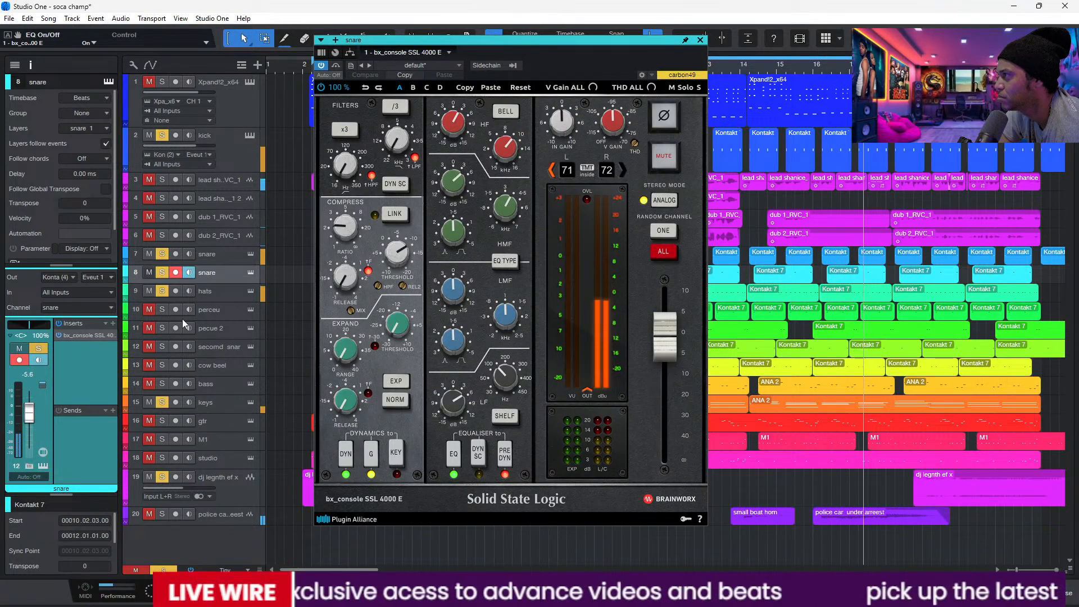
pyautogui.click(150, 255)
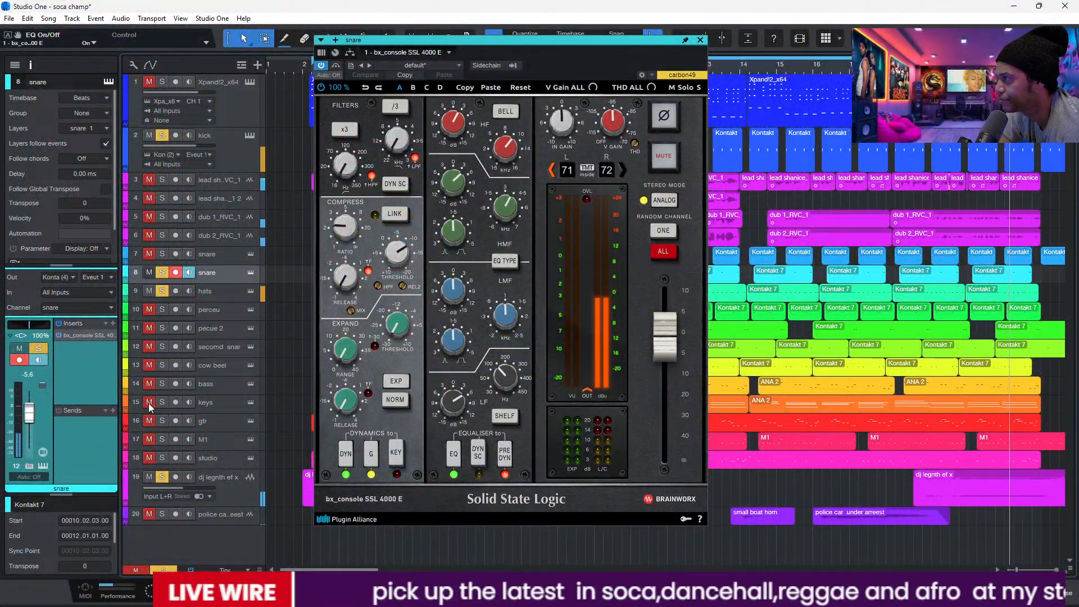
pyautogui.click(148, 383)
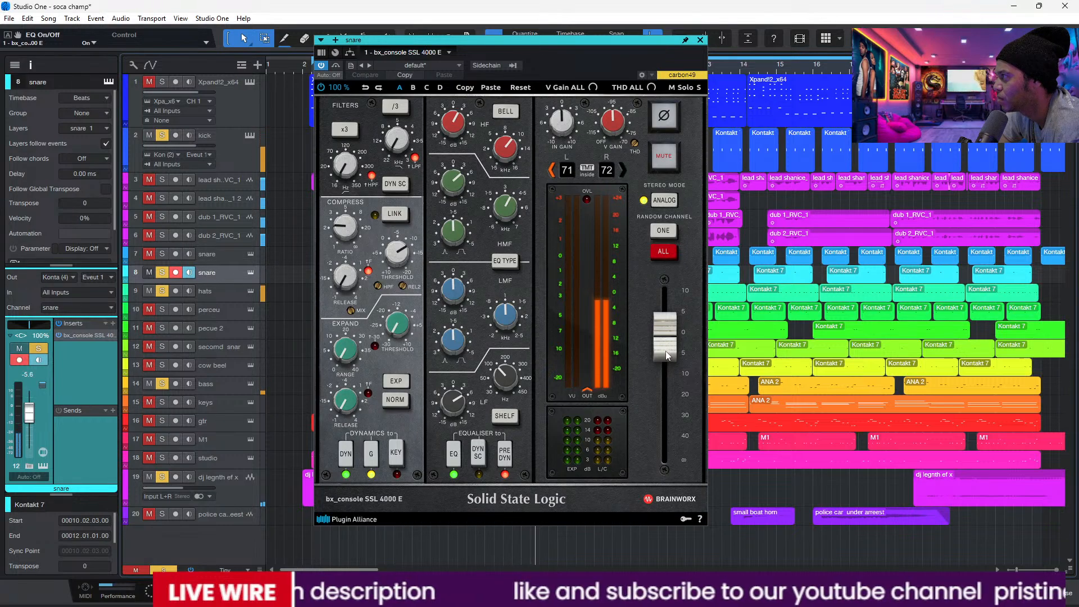
# Try the track 8 snare's console output gain at +3.3 dB, compare with the plug-in bypassed, and set it to 0.0 dB.
pyautogui.moveTo(665, 351); pyautogui.dragTo(666, 337)
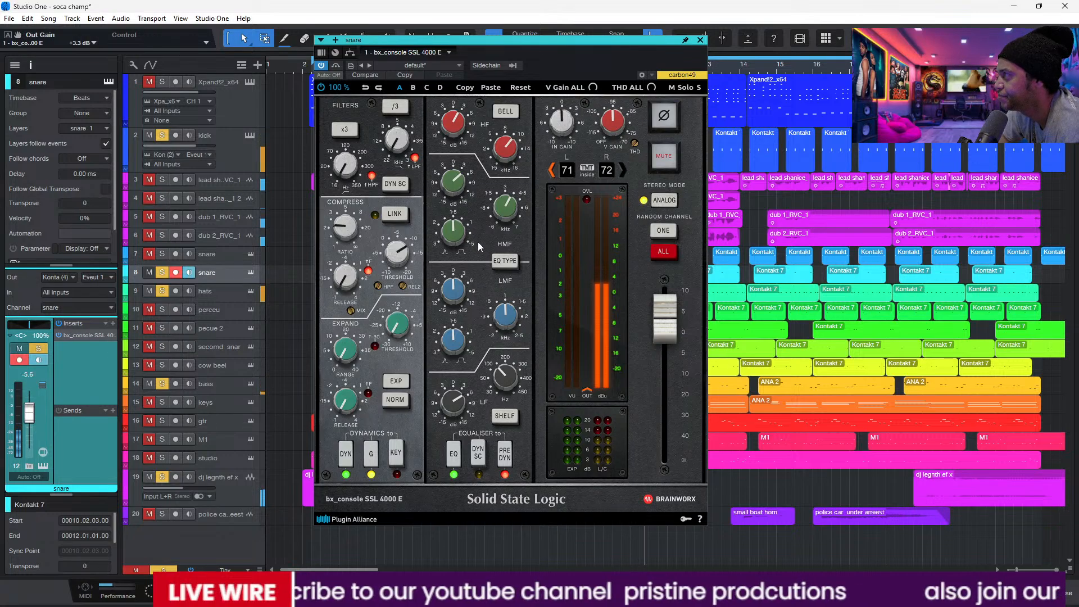
pyautogui.click(321, 87)
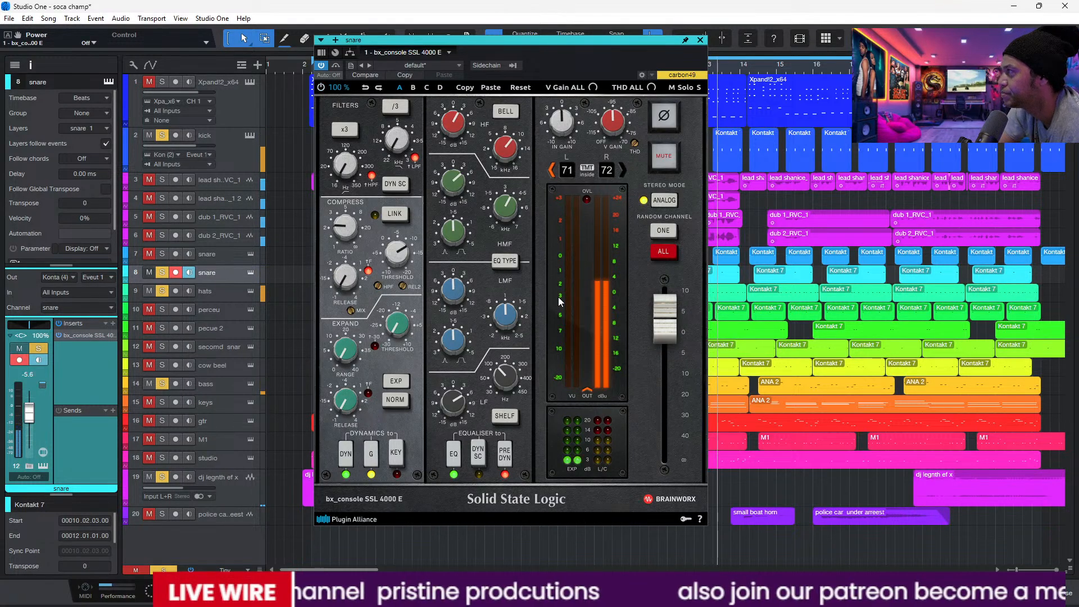
pyautogui.moveTo(673, 338); pyautogui.dragTo(672, 346)
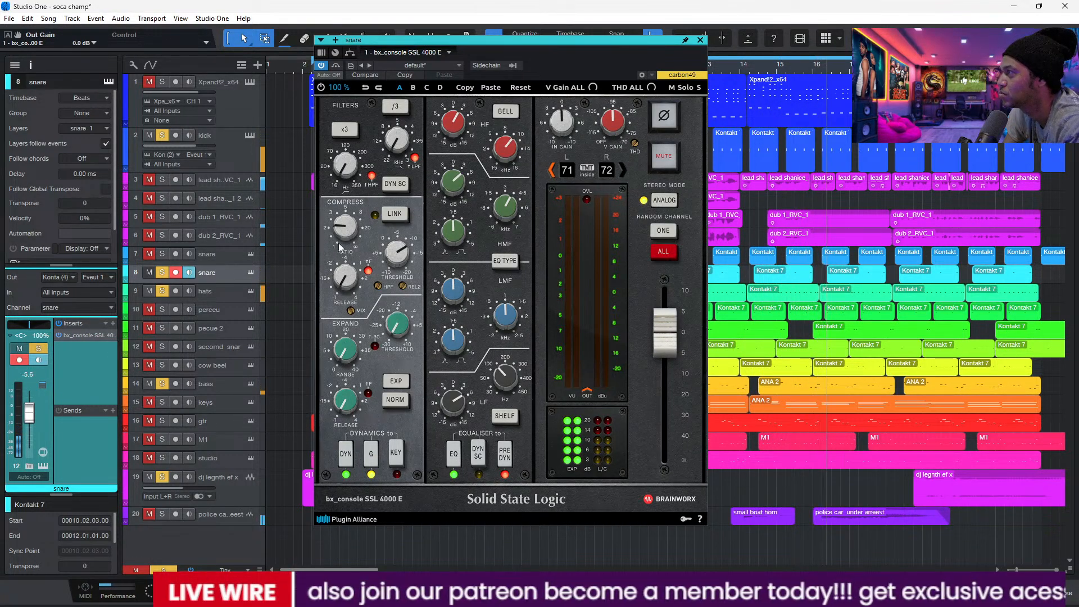
# Solo the perceu track and close the snare's console plug-in window.
pyautogui.click(162, 309)
pyautogui.click(700, 40)
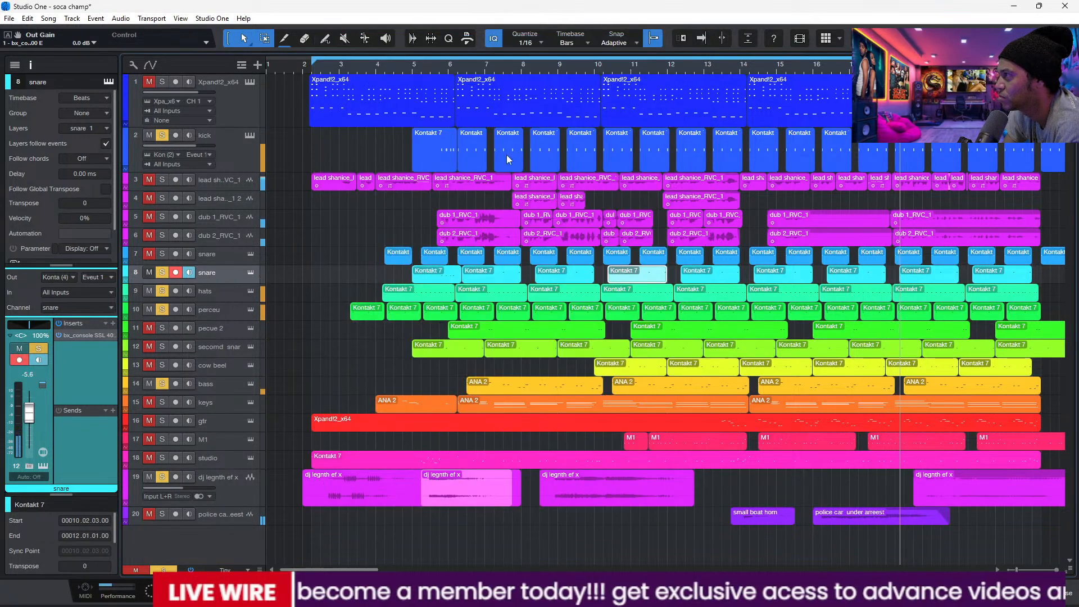
pyautogui.click(224, 330)
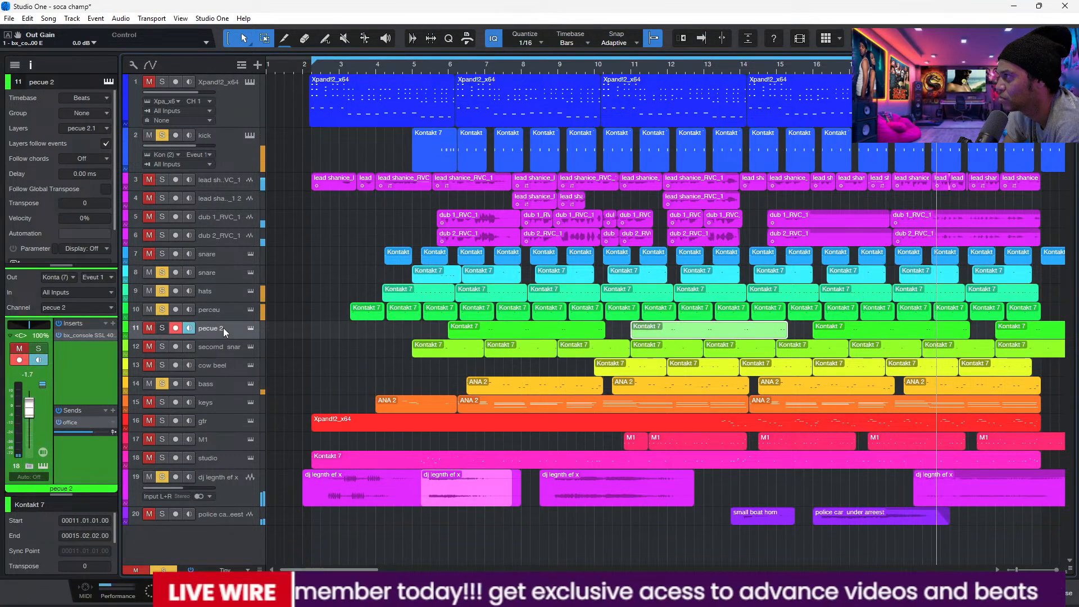
# View the Kontakt instrument behind the track 8 snare and close its window.
pyautogui.click(233, 272)
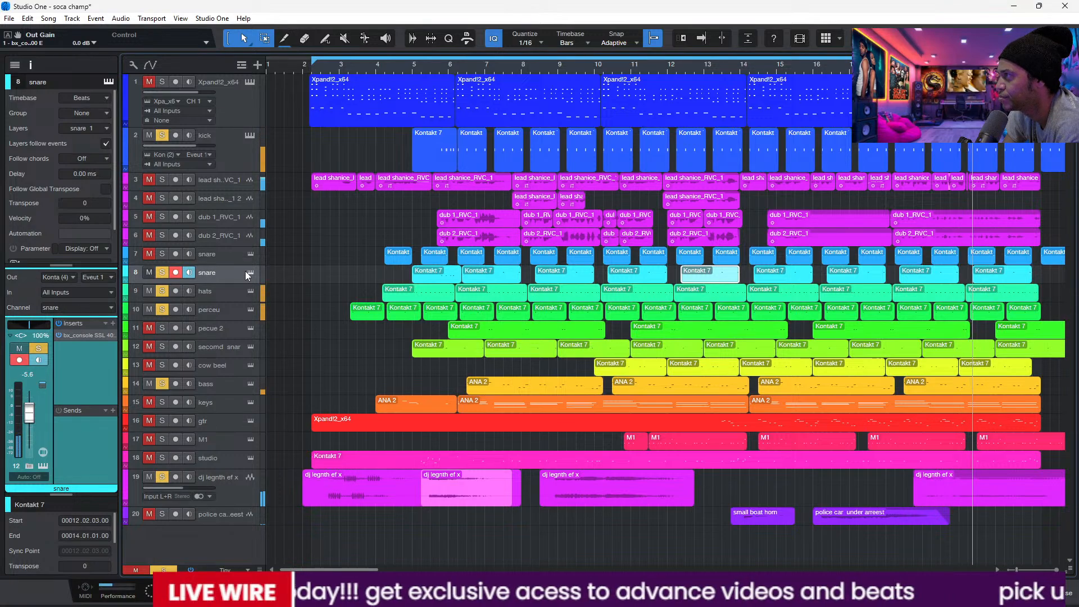
pyautogui.click(249, 273)
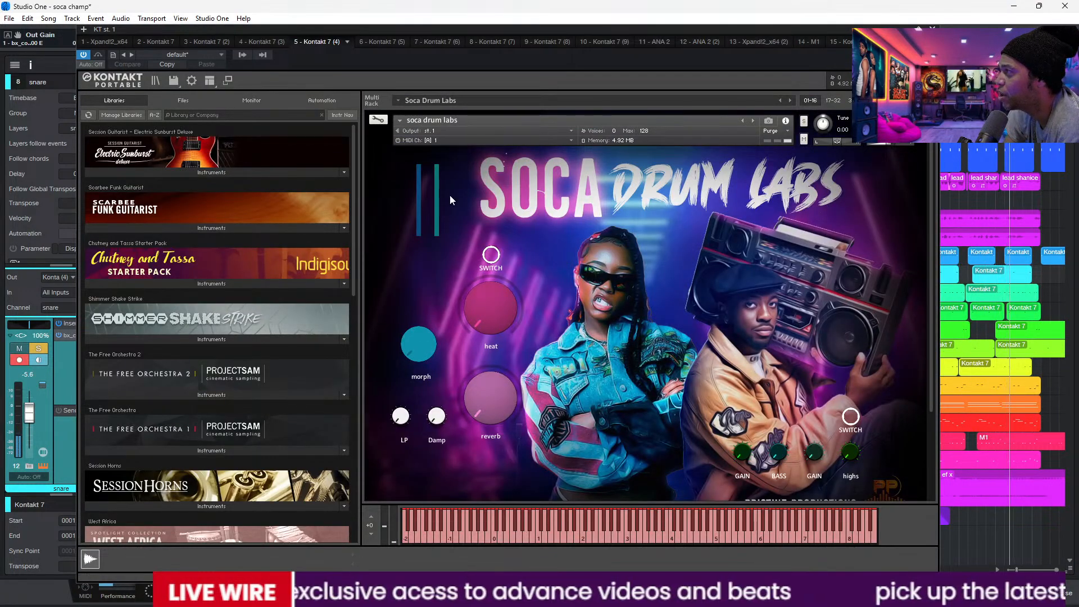
pyautogui.click(933, 29)
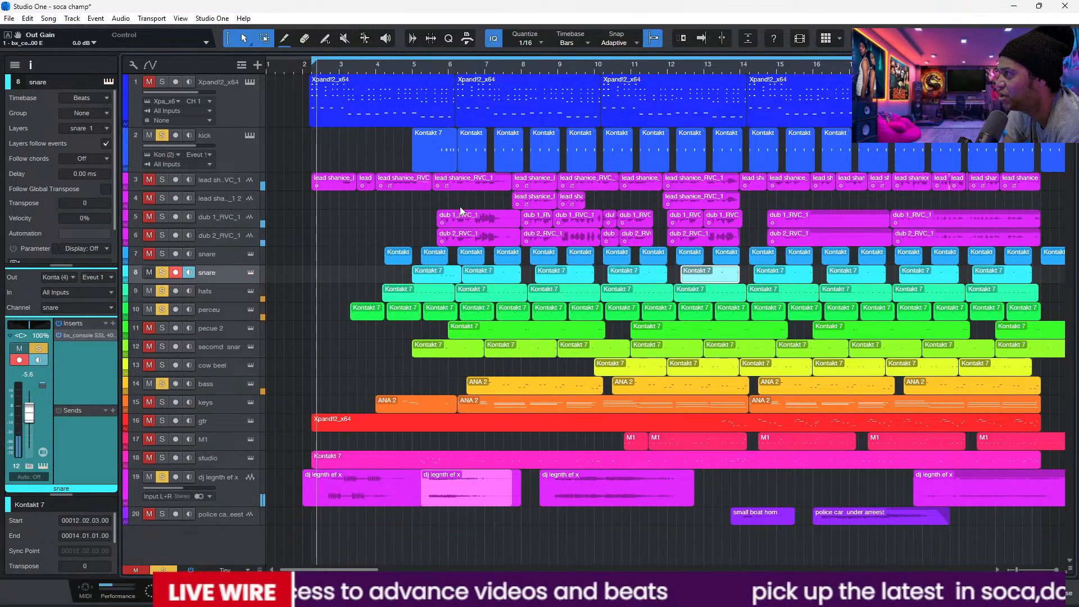
# Compare the perceu track with its bx_console SSL 4000 E bypassed and active, and set its EQ high gain to +10.9 dB.
pyautogui.click(224, 291)
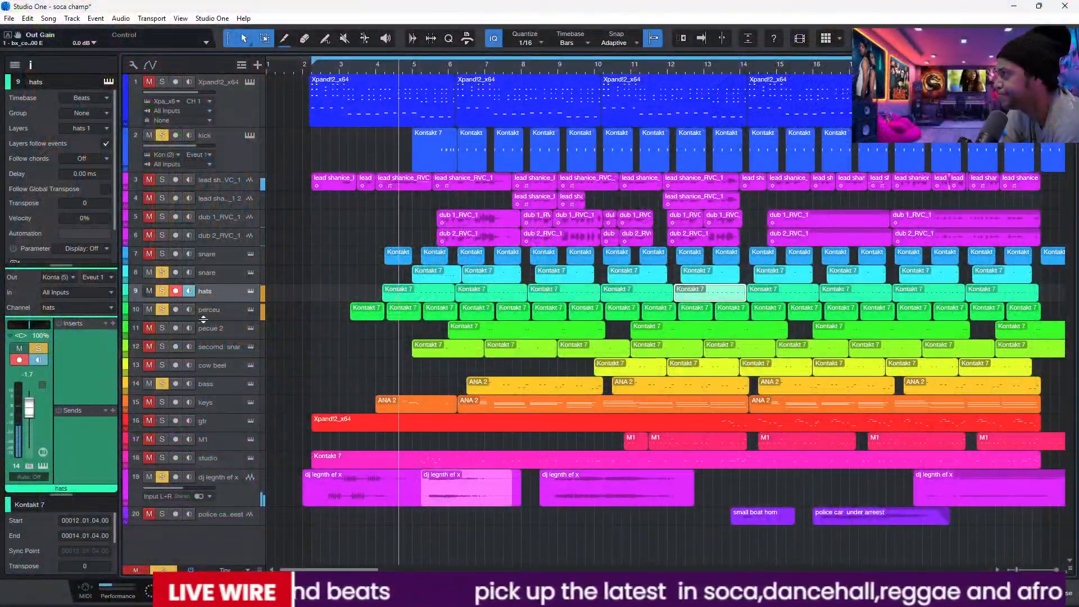
pyautogui.click(221, 317)
pyautogui.click(87, 336)
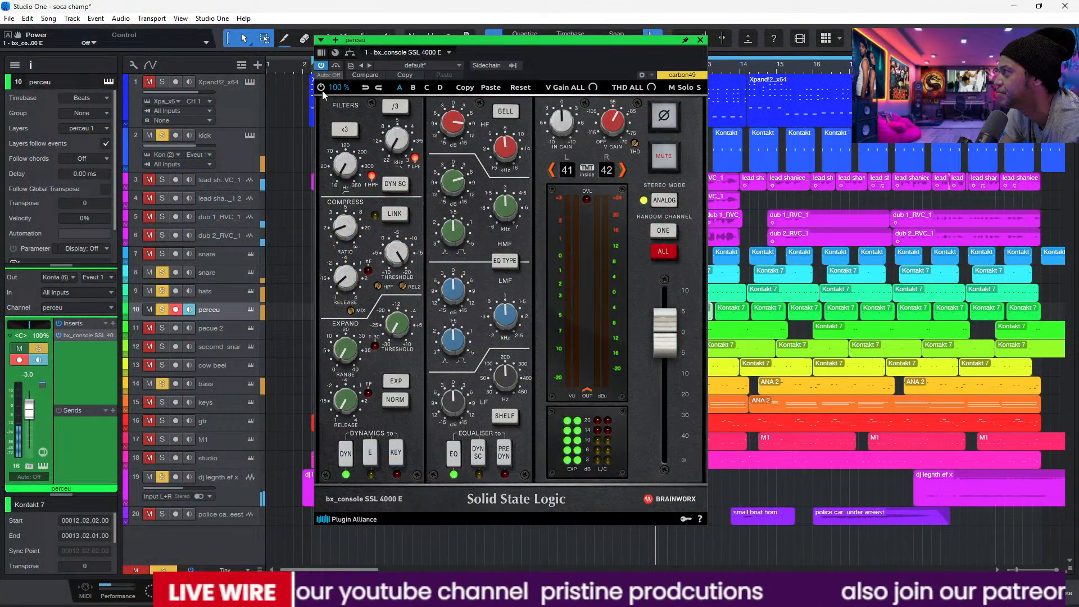
pyautogui.click(321, 88)
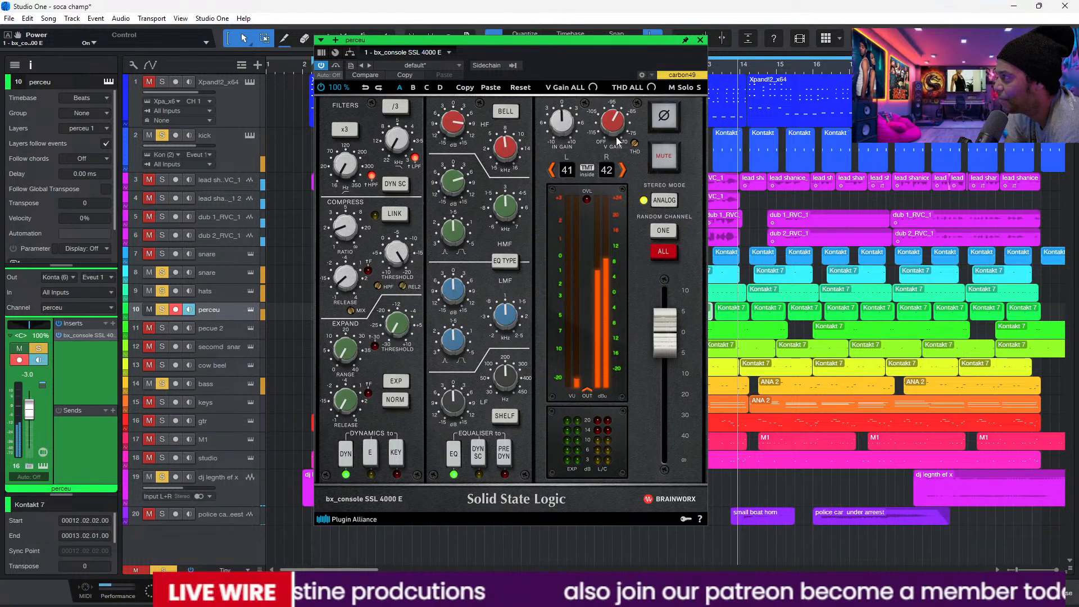
pyautogui.click(452, 128)
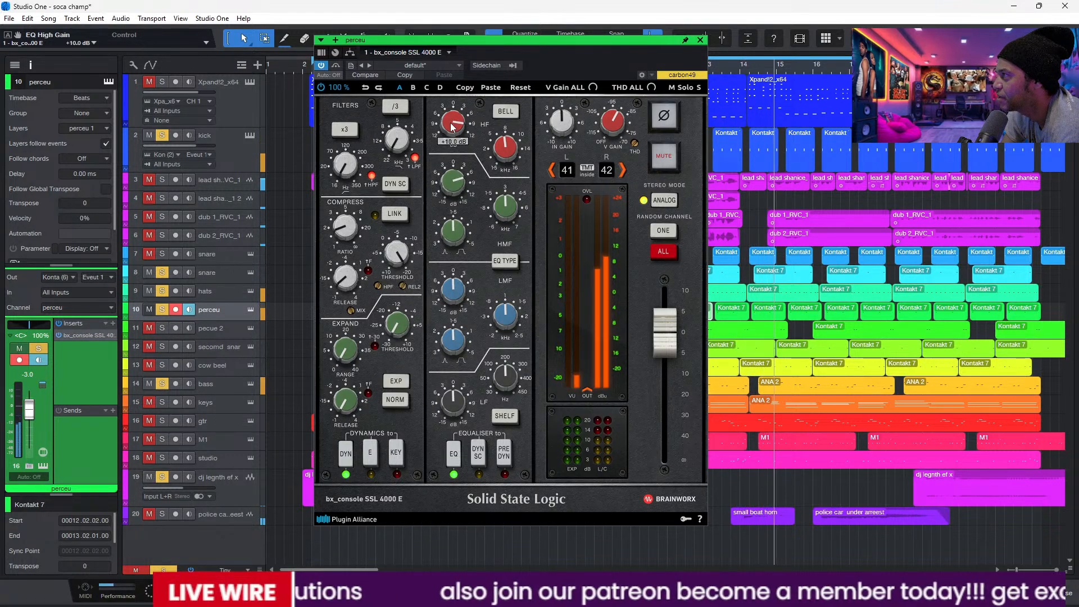
pyautogui.moveTo(450, 128)
pyautogui.mouseDown()
pyautogui.moveTo(462, 168)
pyautogui.moveTo(459, 133)
pyautogui.mouseUp()
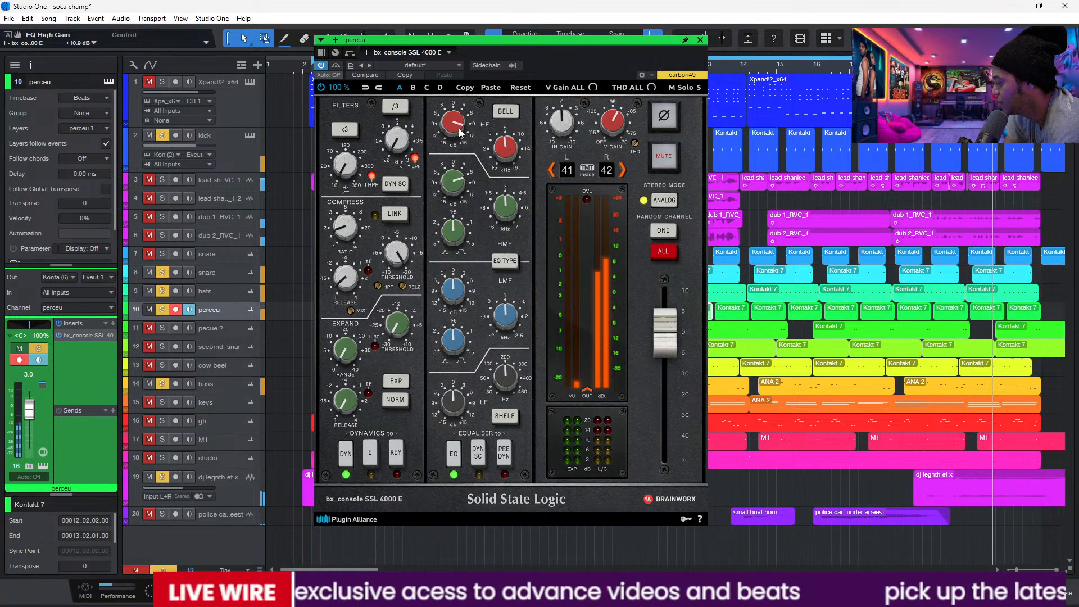
# Close the perceu track's console plug-in window, and unmute and solo the keys track.
pyautogui.click(700, 40)
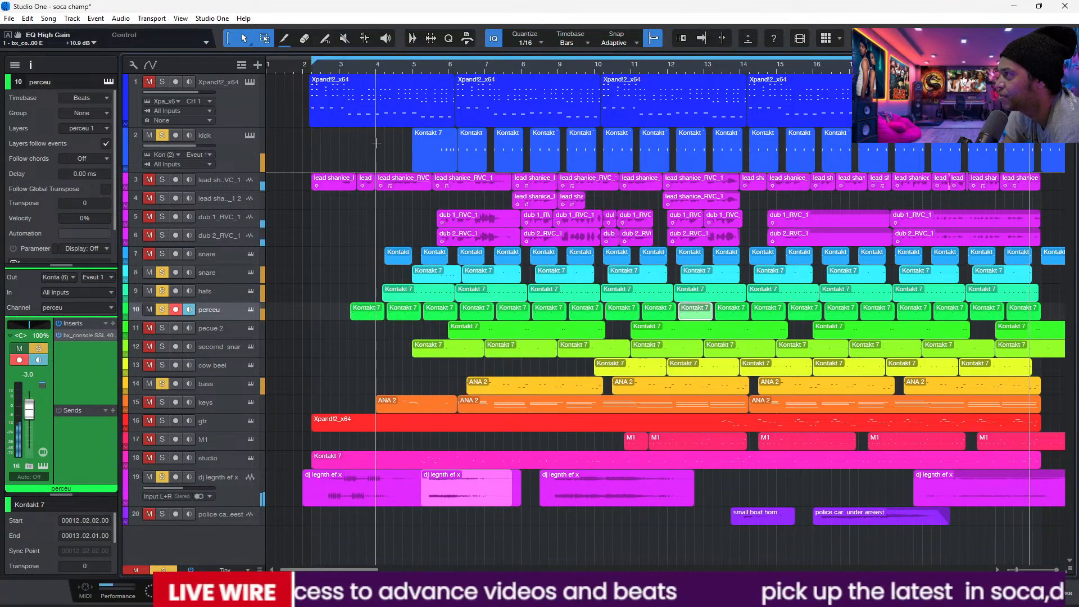
pyautogui.click(149, 402)
pyautogui.click(162, 402)
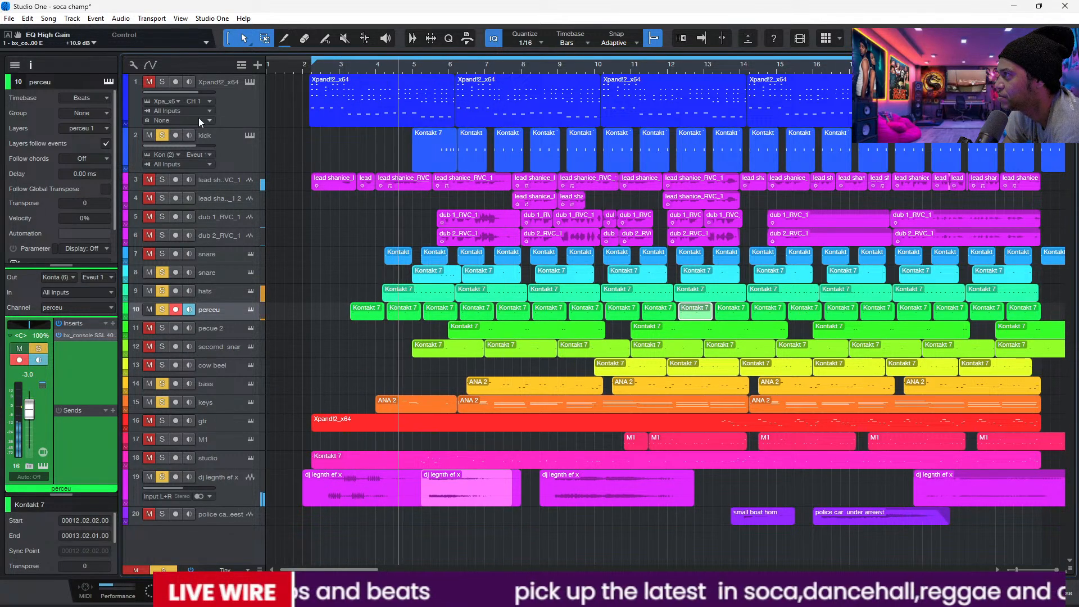
# Audition the Xpand!2 track within the soloed mix and mute it again.
pyautogui.click(161, 81)
pyautogui.click(149, 82)
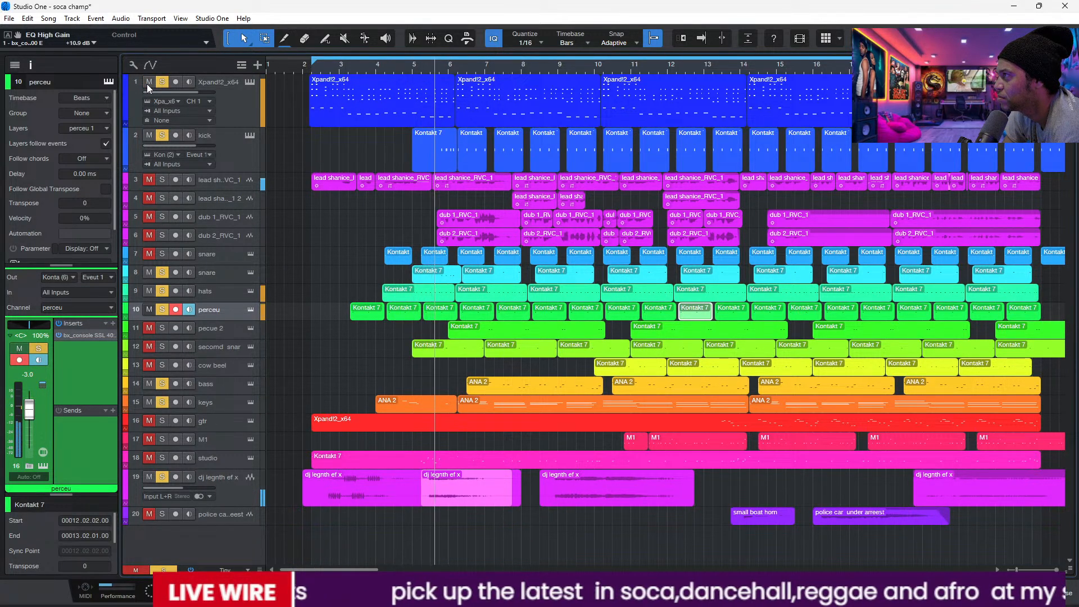
pyautogui.click(148, 83)
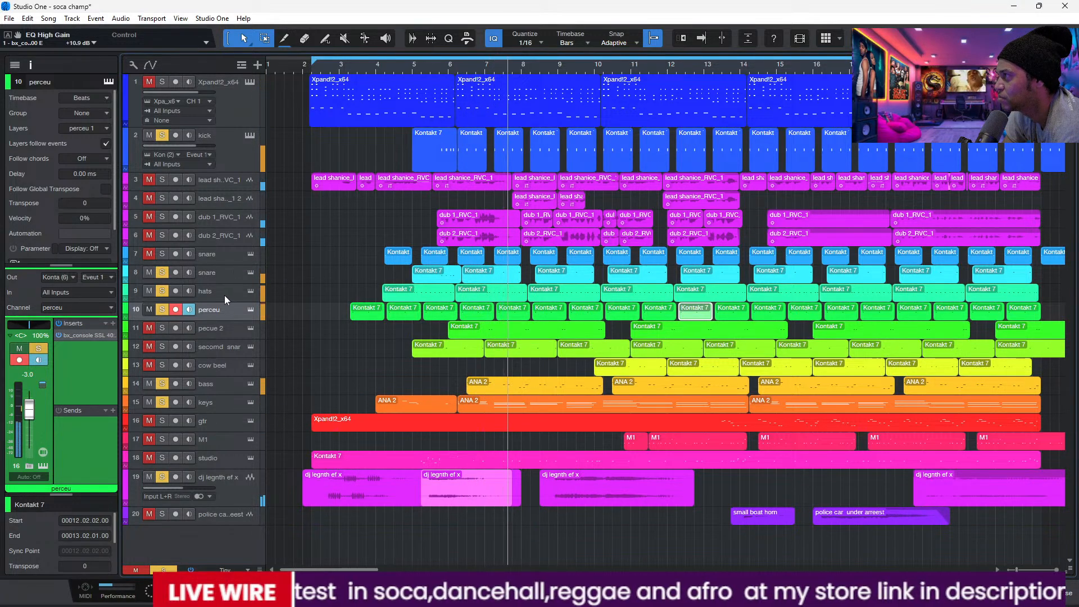
# Add the track 7 snare and pecue 2 to the soloed mix, and view perceu's console plug-in before closing its window.
pyautogui.click(225, 252)
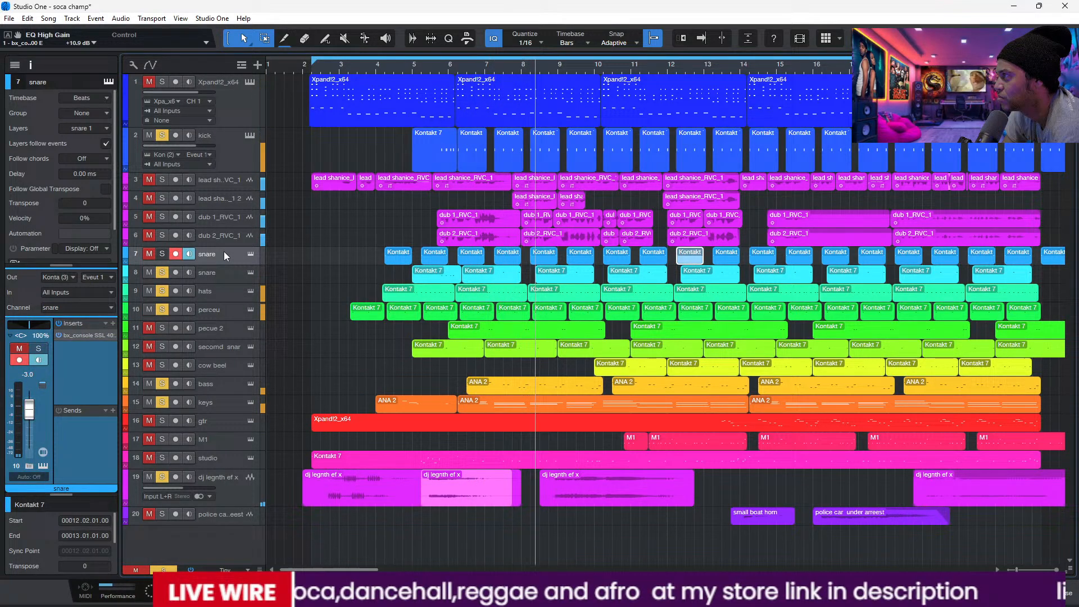
pyautogui.click(149, 254)
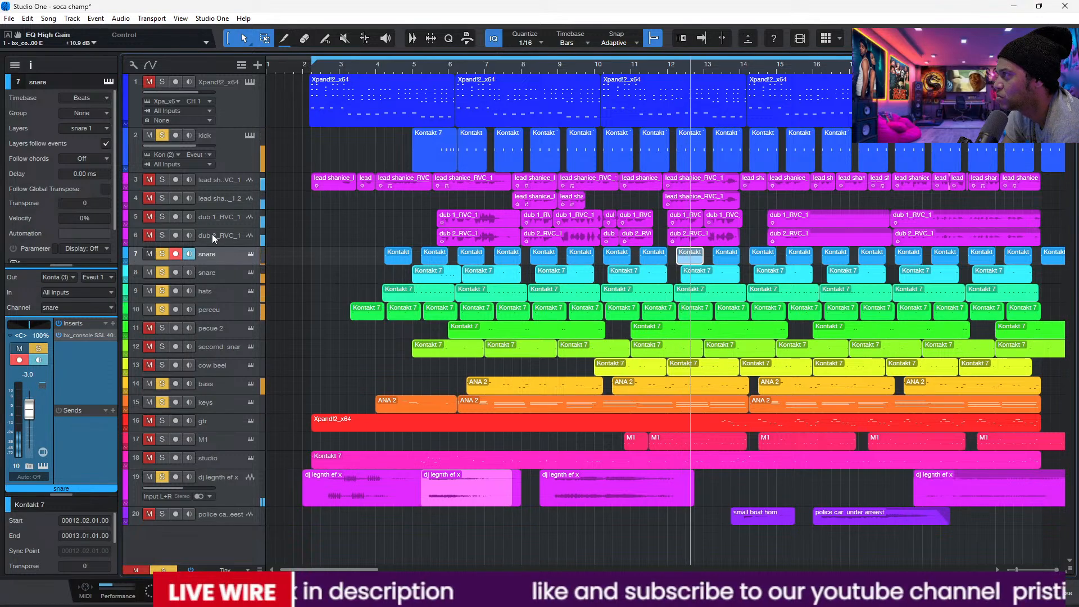
pyautogui.click(220, 332)
pyautogui.click(220, 314)
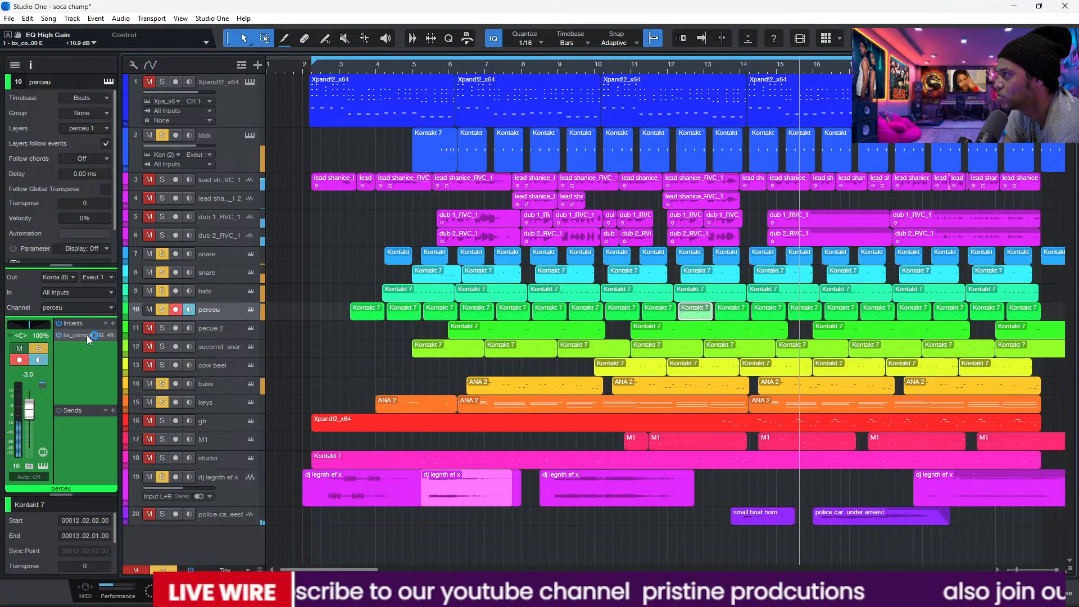
pyautogui.doubleClick(87, 336)
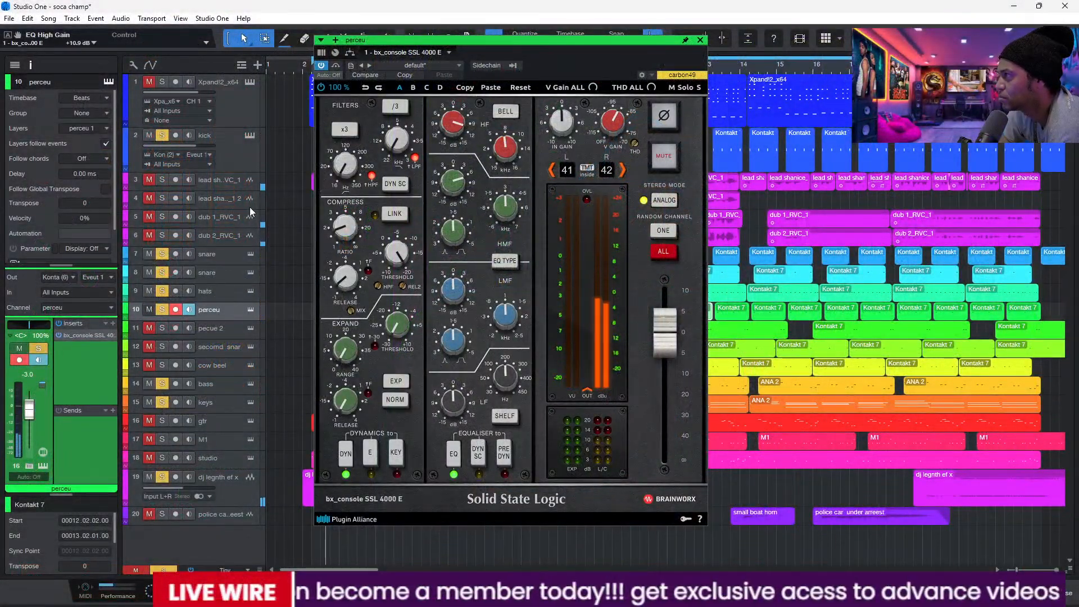
pyautogui.click(150, 329)
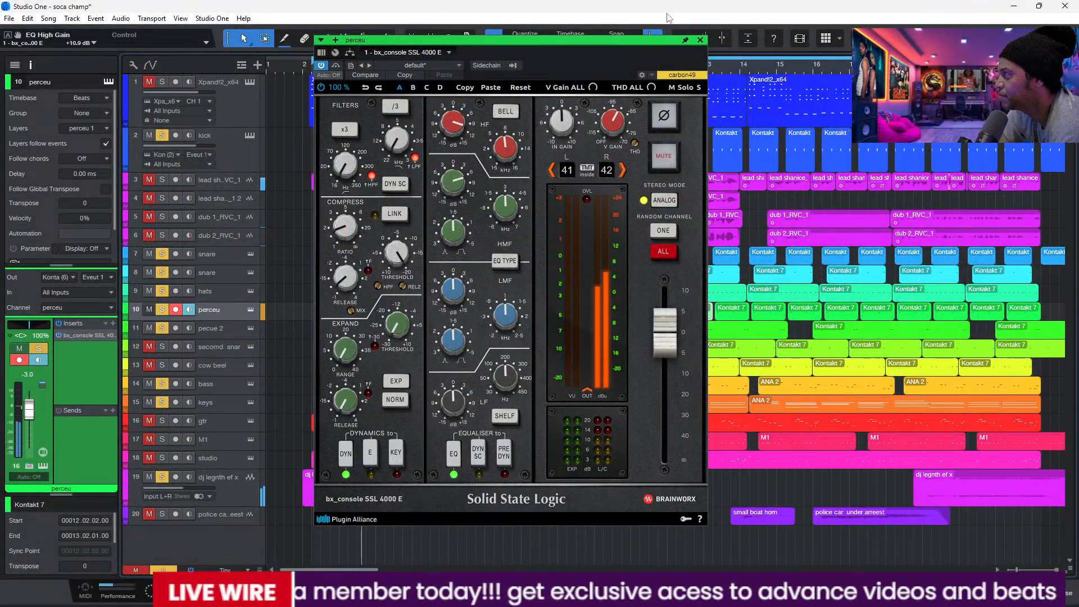
pyautogui.click(700, 40)
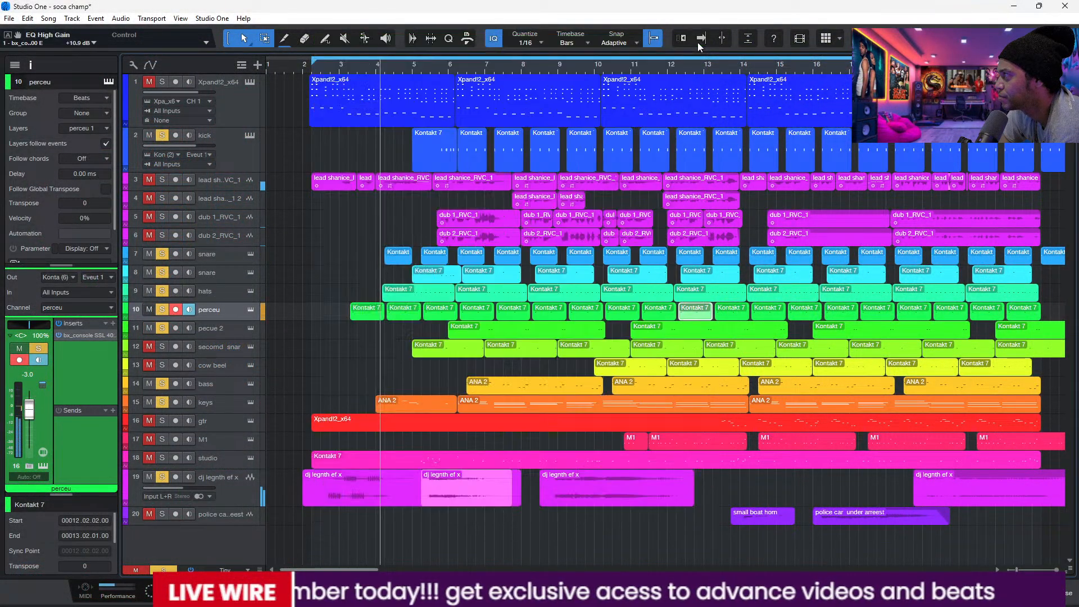
# Audition the mix with and without the Xpand!2 track, and compare perceu with its bx_console SSL 4000 E bypassed and active.
pyautogui.click(149, 82)
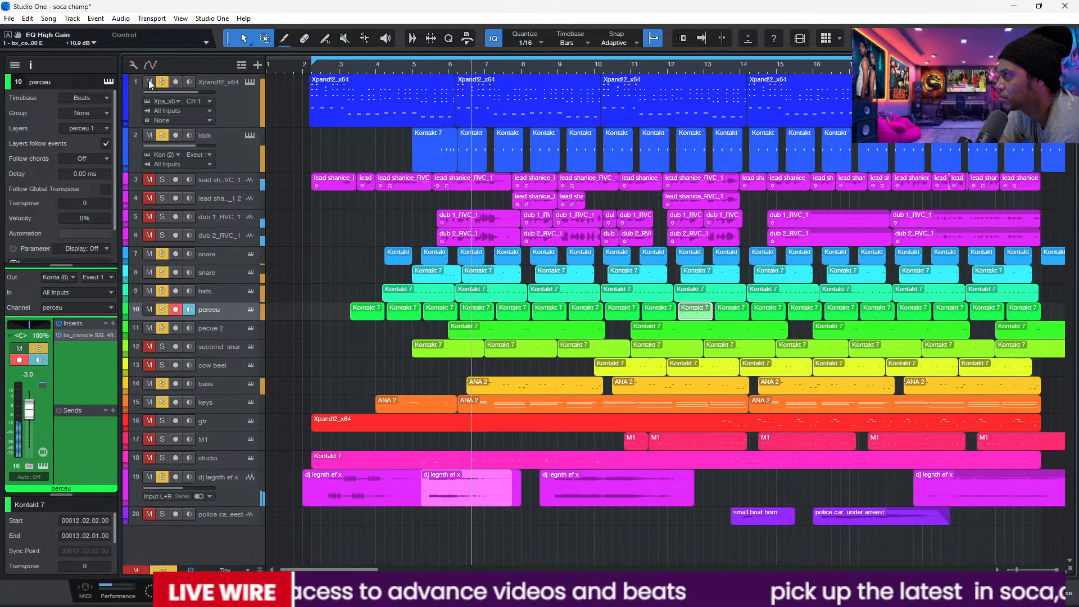
pyautogui.click(149, 82)
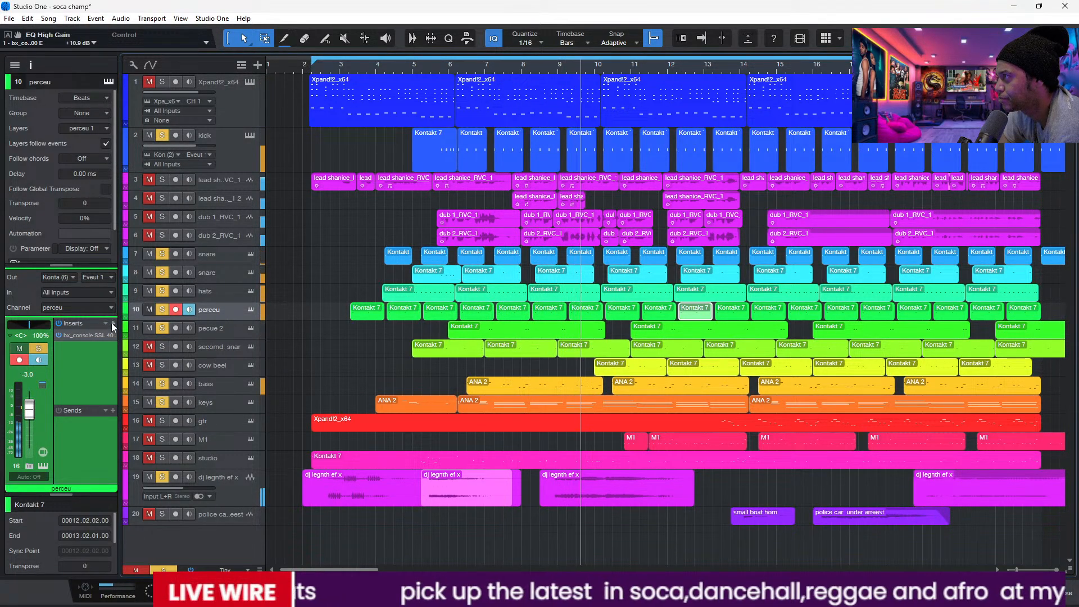
pyautogui.click(83, 335)
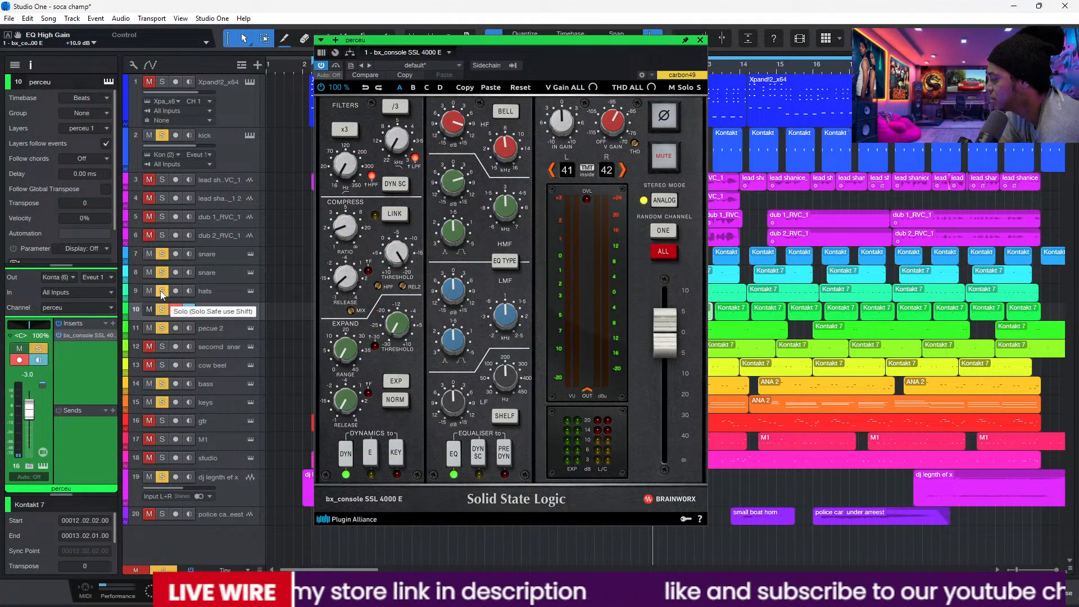
pyautogui.press('space')
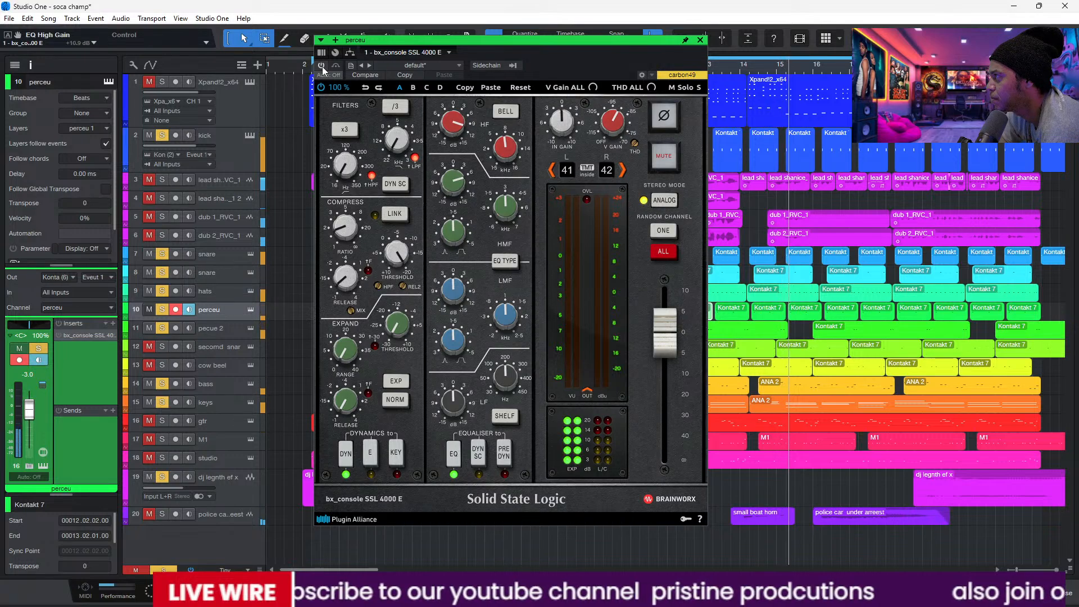
pyautogui.click(322, 67)
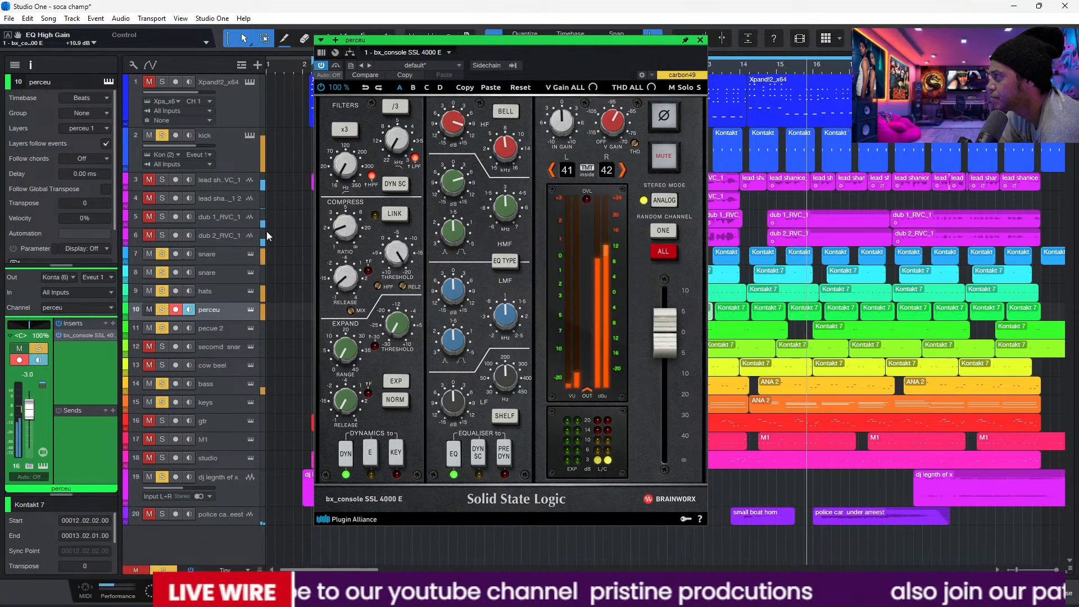
# Show the pecue 2 track's bx_console SSL 4000 E and set its EQ high gain to +5.9 dB.
pyautogui.click(225, 325)
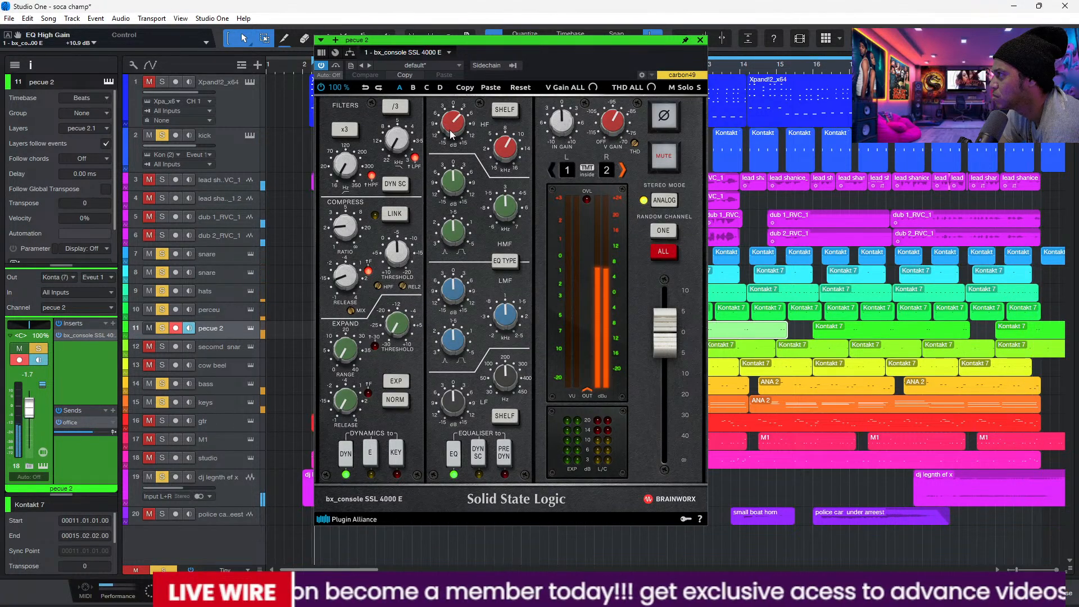
pyautogui.moveTo(532, 46); pyautogui.dragTo(680, 109)
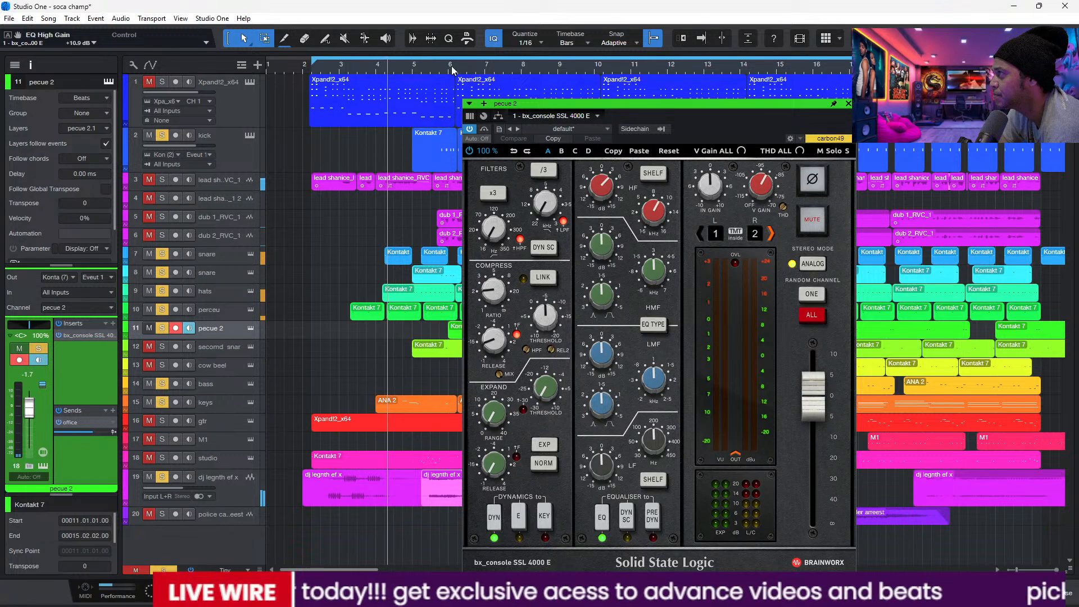
pyautogui.moveTo(606, 190); pyautogui.dragTo(607, 178)
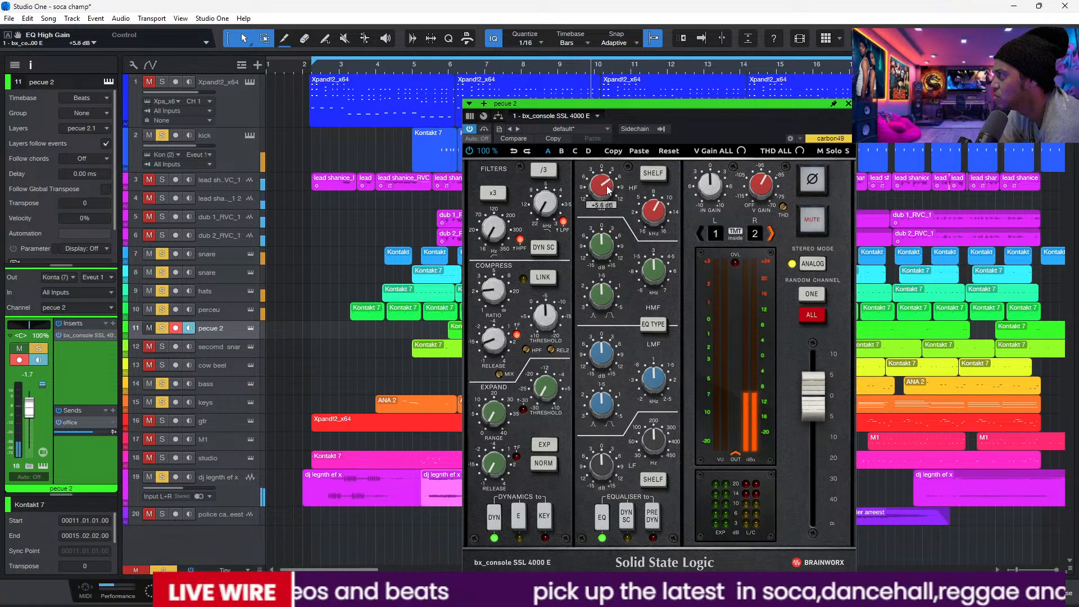
pyautogui.moveTo(607, 186); pyautogui.dragTo(607, 185)
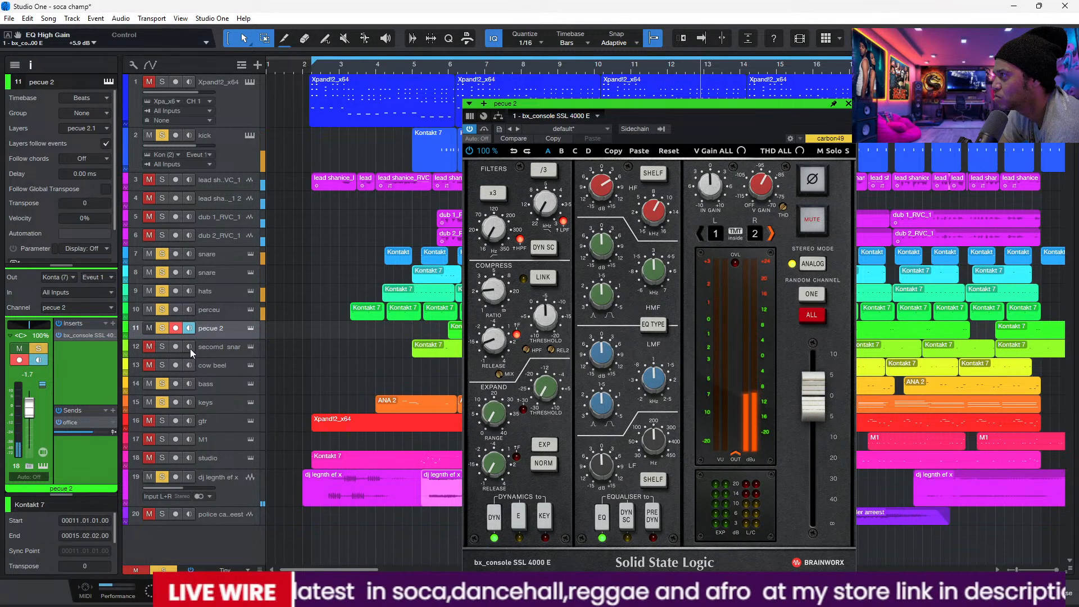
# Unmute and solo the secomd snar track and compare it with its bx_console SSL 4000 E bypassed and active.
pyautogui.click(150, 347)
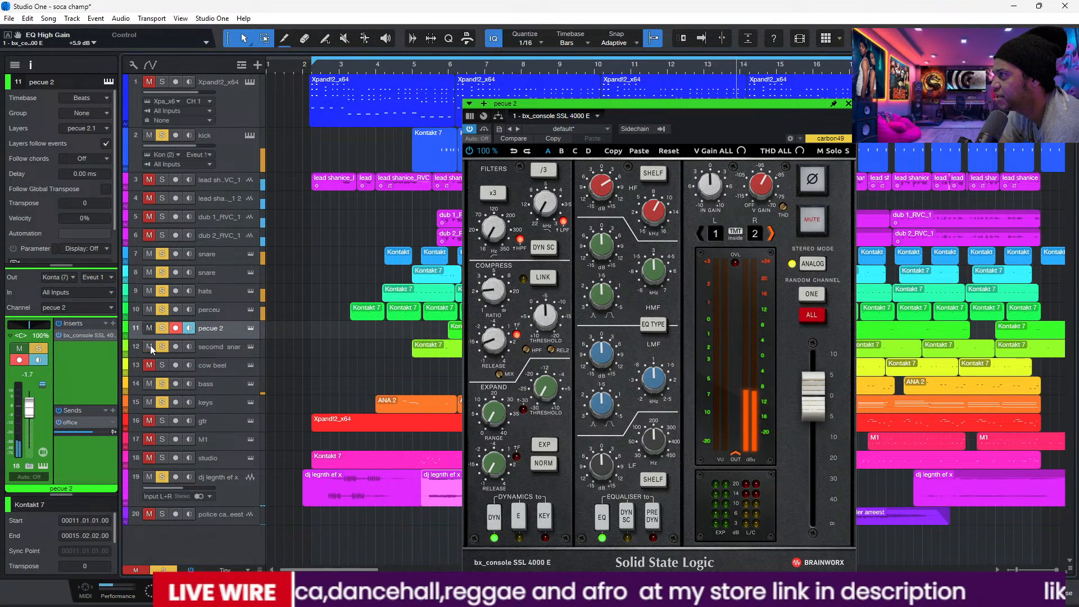
pyautogui.click(225, 352)
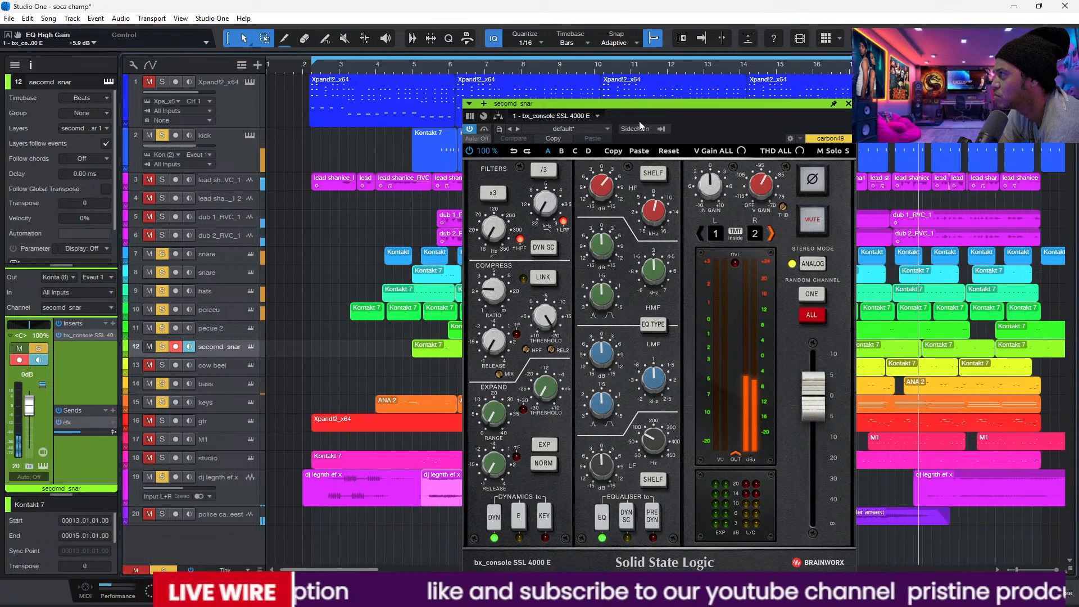
pyautogui.click(475, 139)
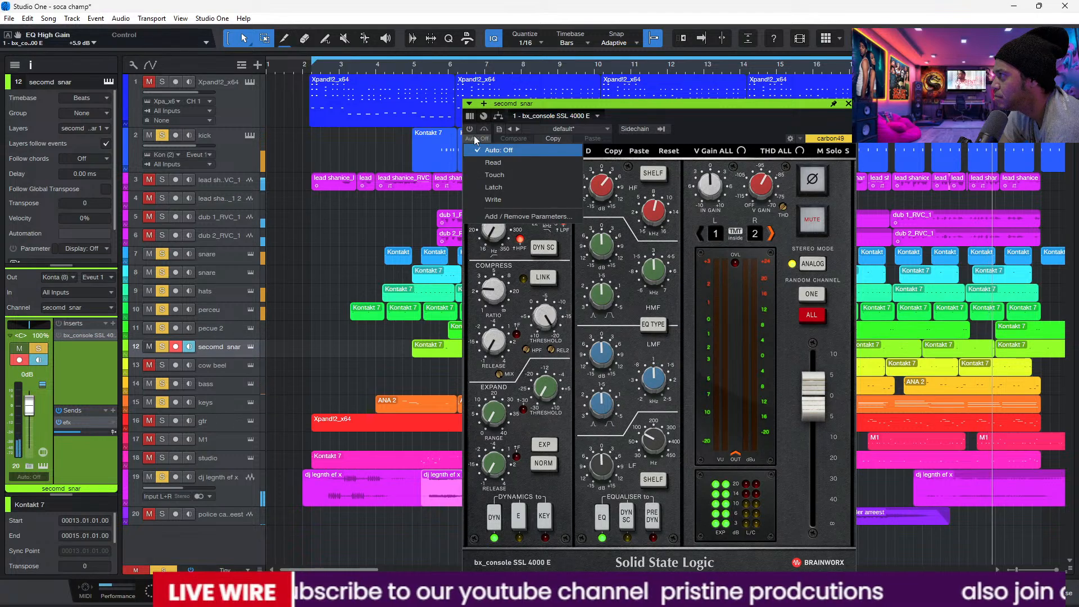
pyautogui.click(469, 131)
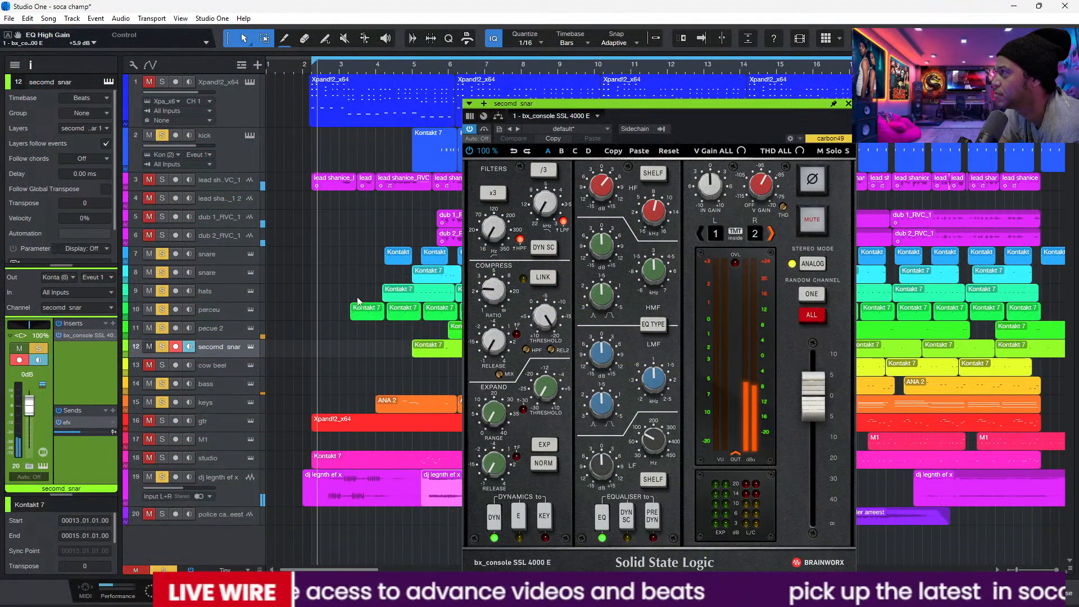
# Solo the Xpand!2 track and bring the studio track's UADx API Vision Channel Strip fully into view.
pyautogui.click(162, 82)
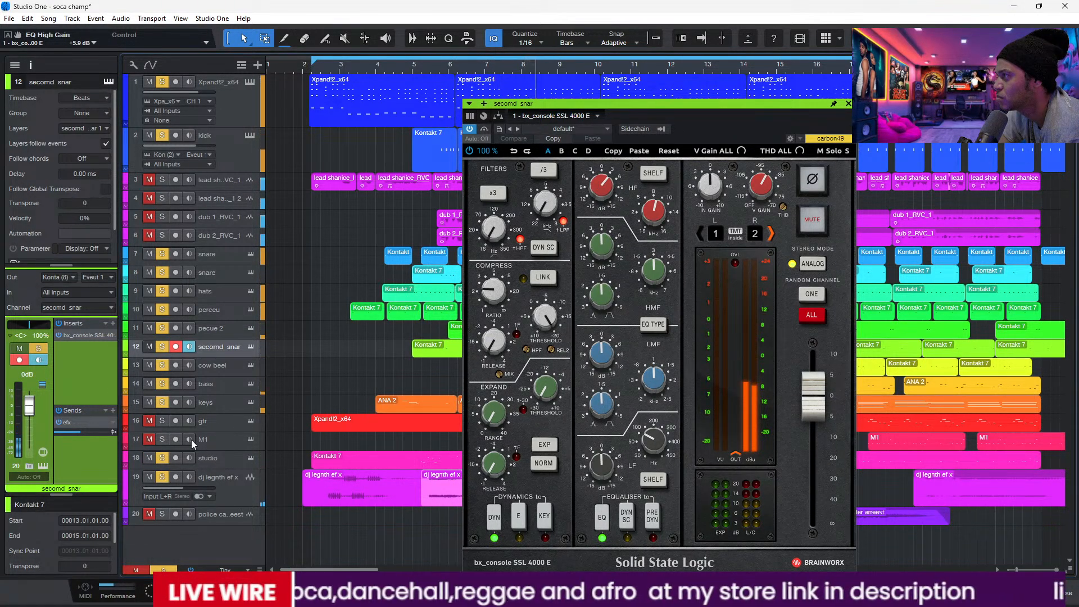
pyautogui.click(222, 460)
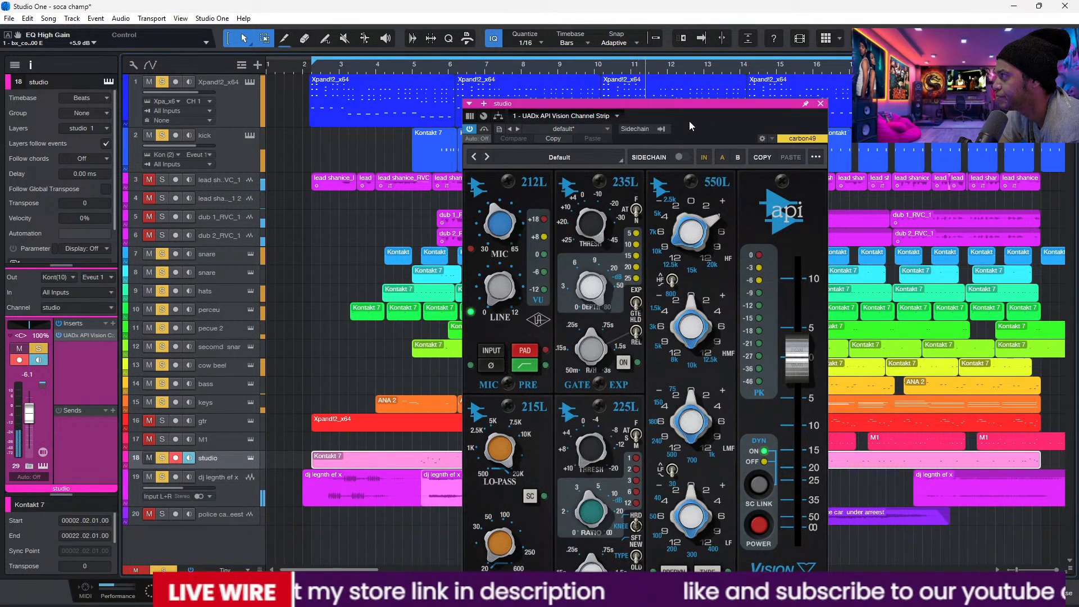
pyautogui.moveTo(690, 122); pyautogui.dragTo(539, 7)
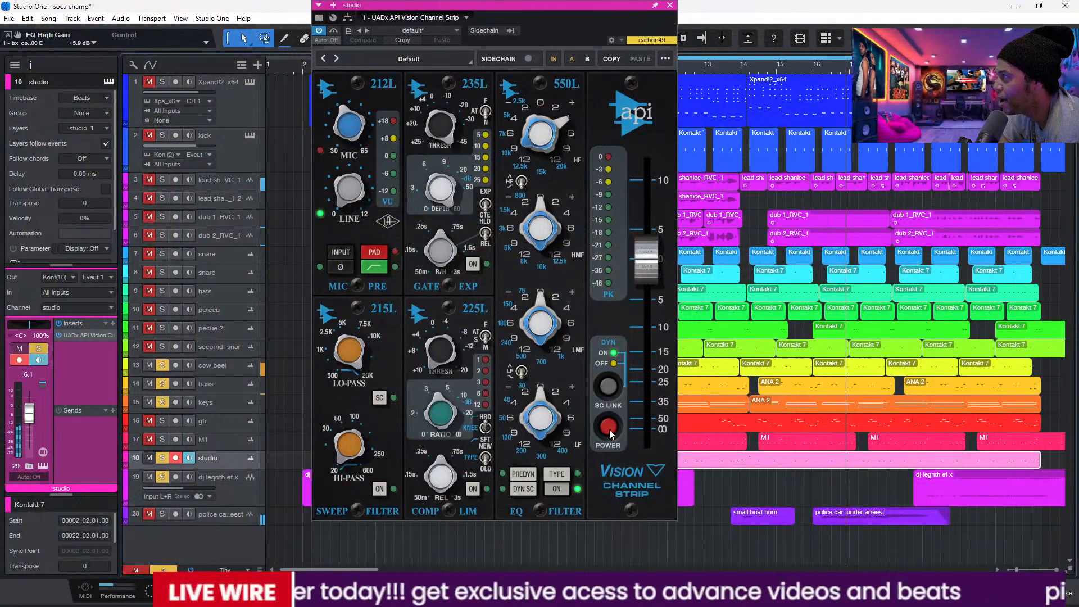
# Compare the studio track with its API Vision Channel Strip powered off and on, and close the plug-in window.
pyautogui.click(609, 430)
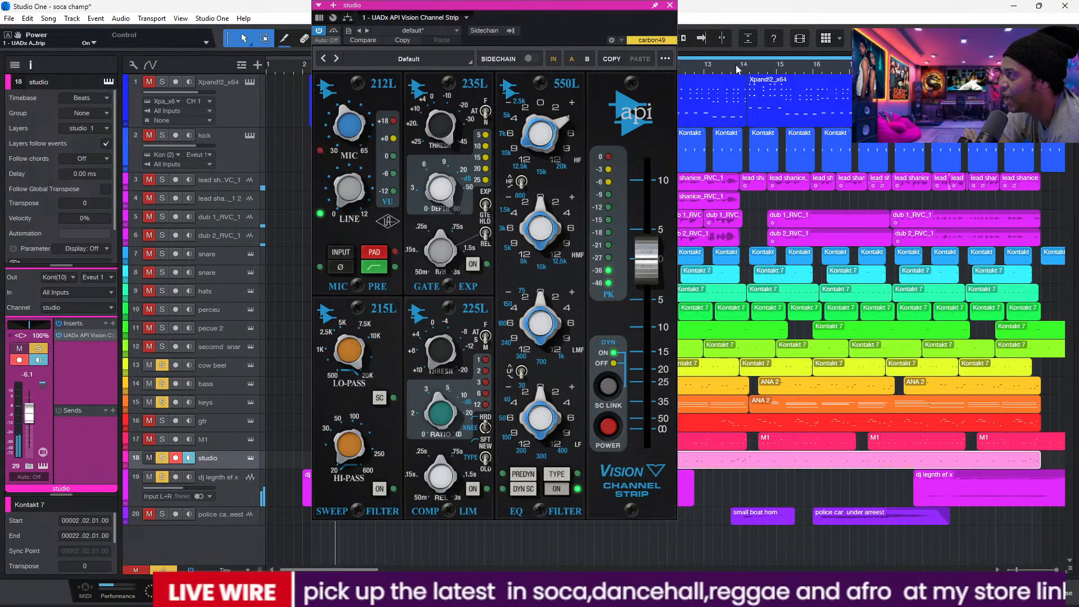
pyautogui.click(607, 430)
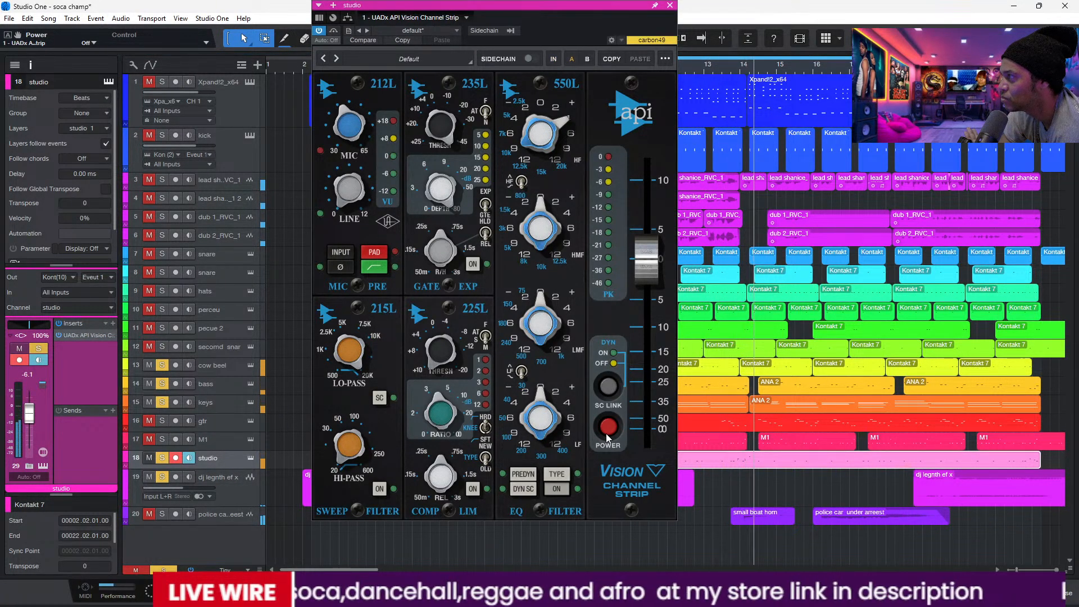
pyautogui.click(607, 430)
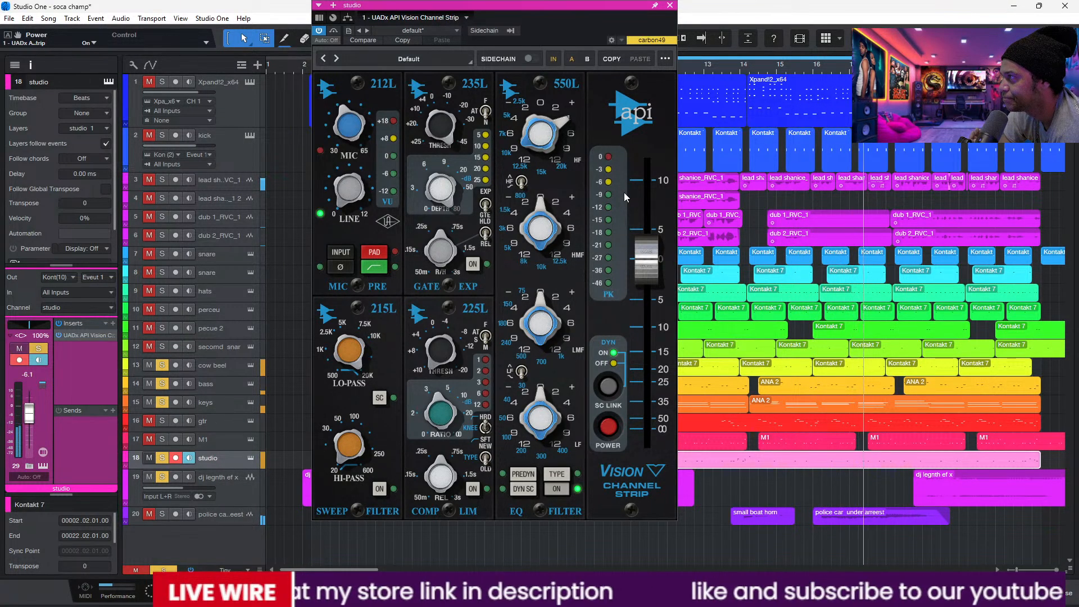
pyautogui.click(670, 6)
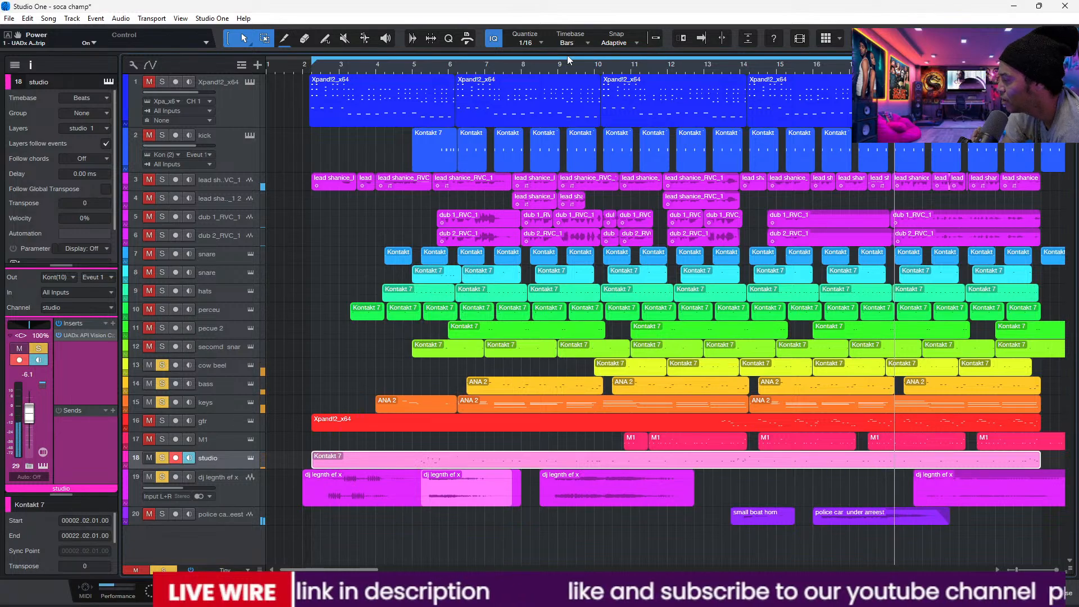
# Reopen the studio track's API Vision Channel Strip and toggle its EQ type, returning it to 550L.
pyautogui.click(83, 336)
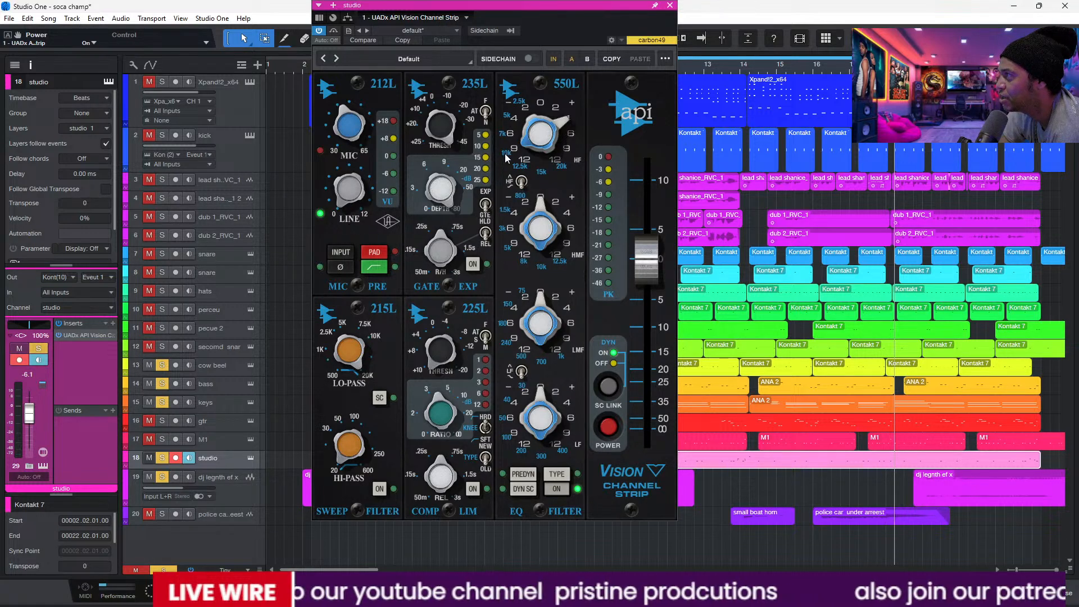
pyautogui.click(557, 474)
pyautogui.click(558, 474)
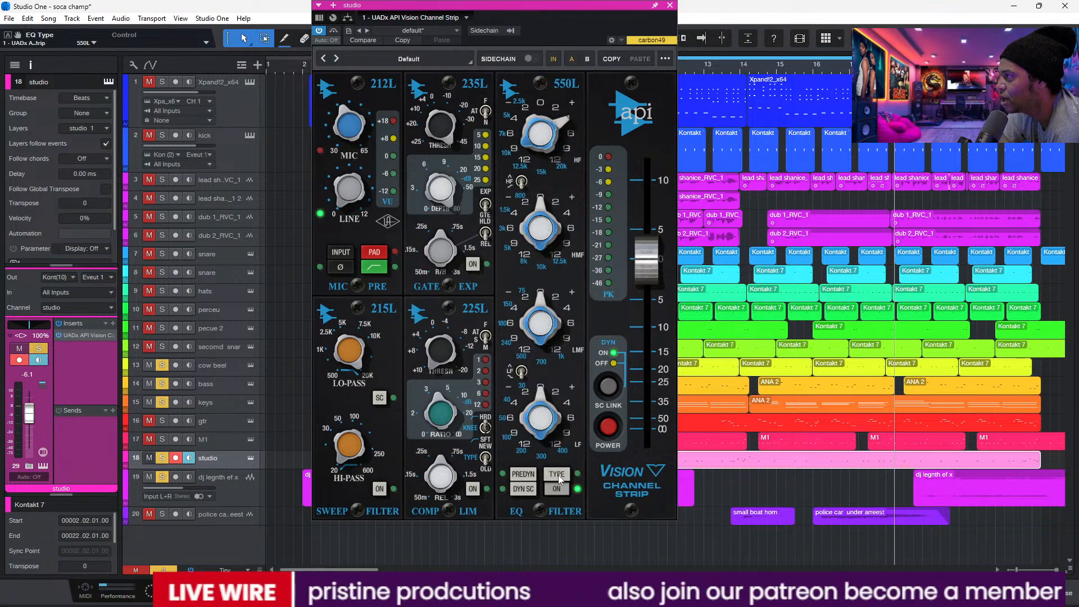
pyautogui.click(558, 475)
pyautogui.click(558, 475)
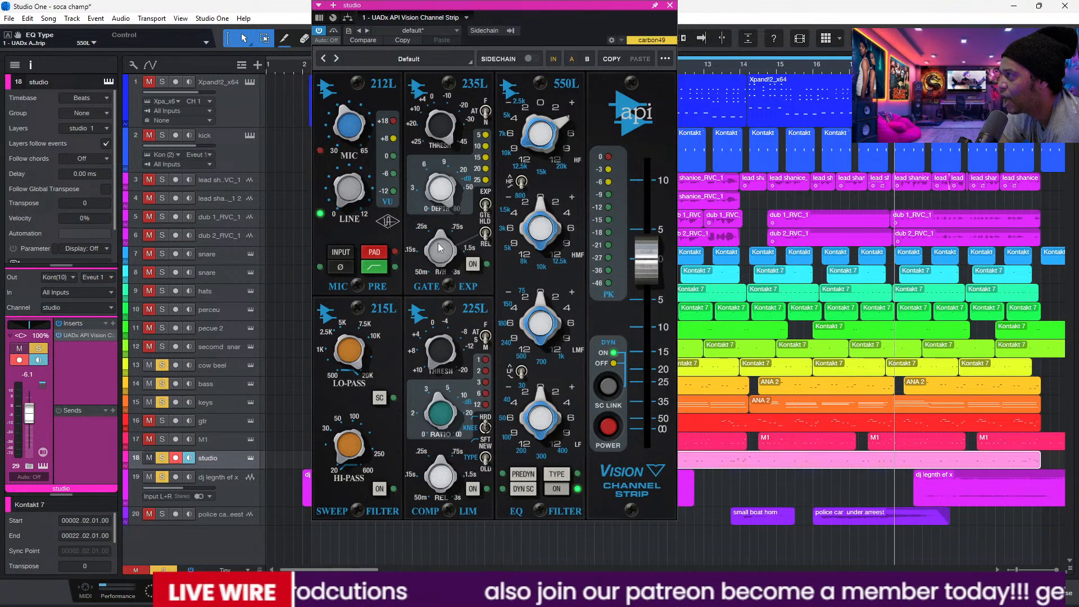